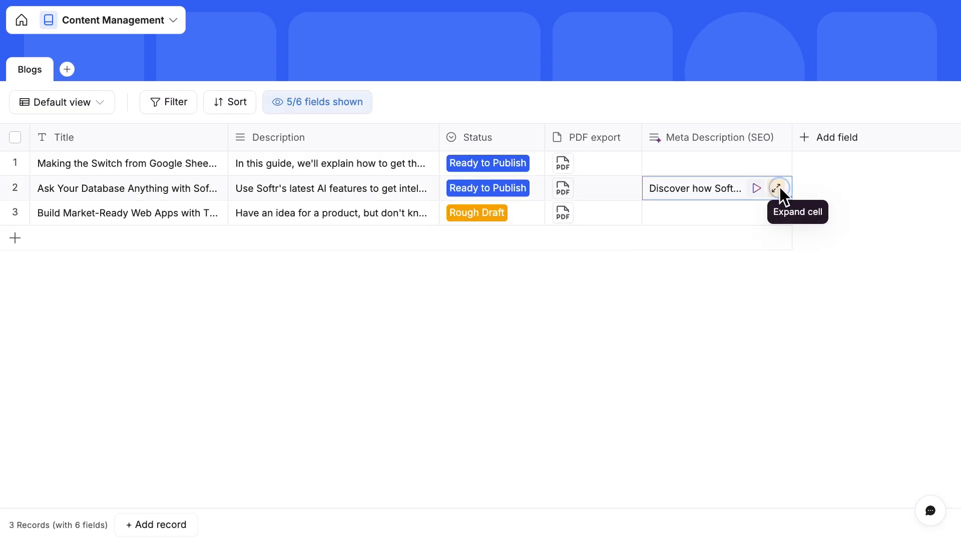
# Expand the second post's Meta Description (SEO) cell to read the full text.
pyautogui.click(780, 188)
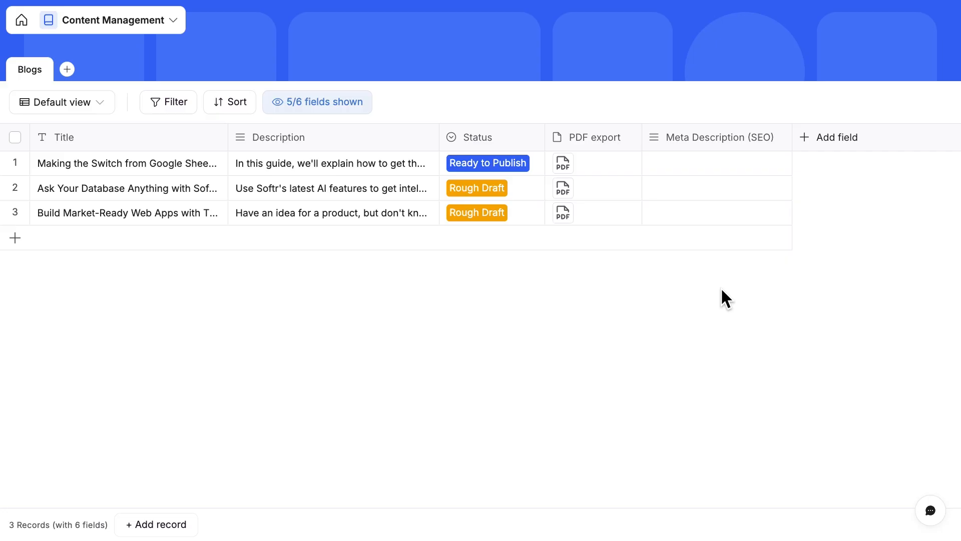
# Browse the field type list without adding a field, then open Edit field for Meta Description (SEO).
pyautogui.click(823, 137)
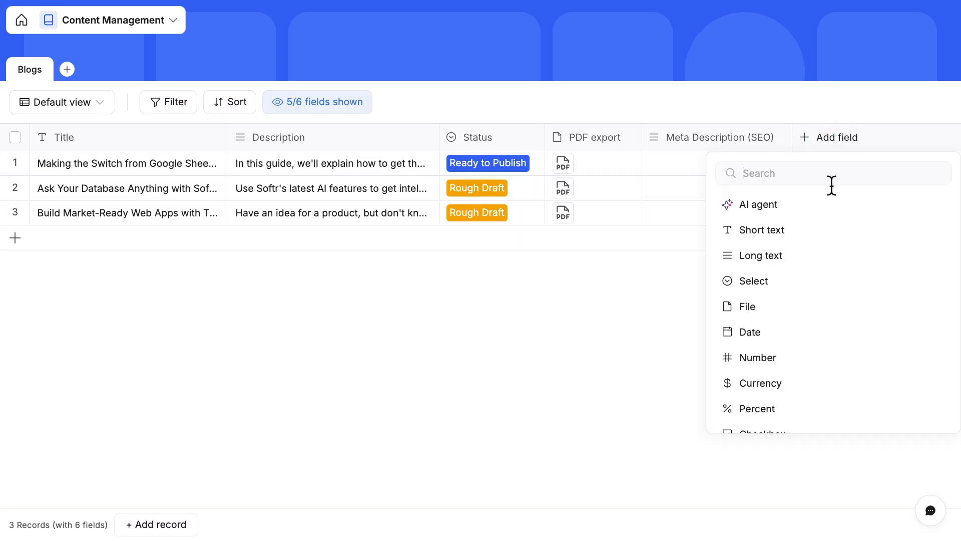
pyautogui.scroll(-2, 831, 244)
pyautogui.scroll(-5, 831, 245)
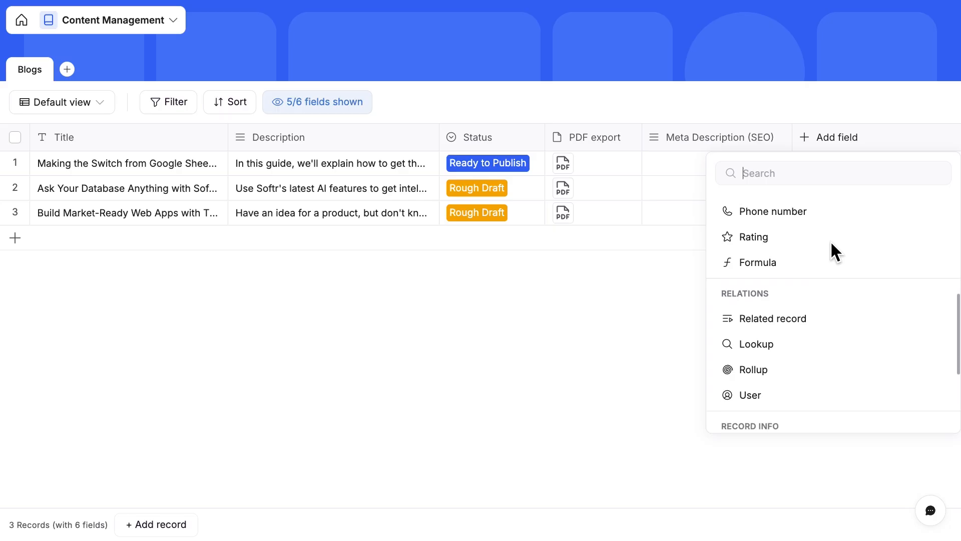
pyautogui.scroll(-4, 828, 321)
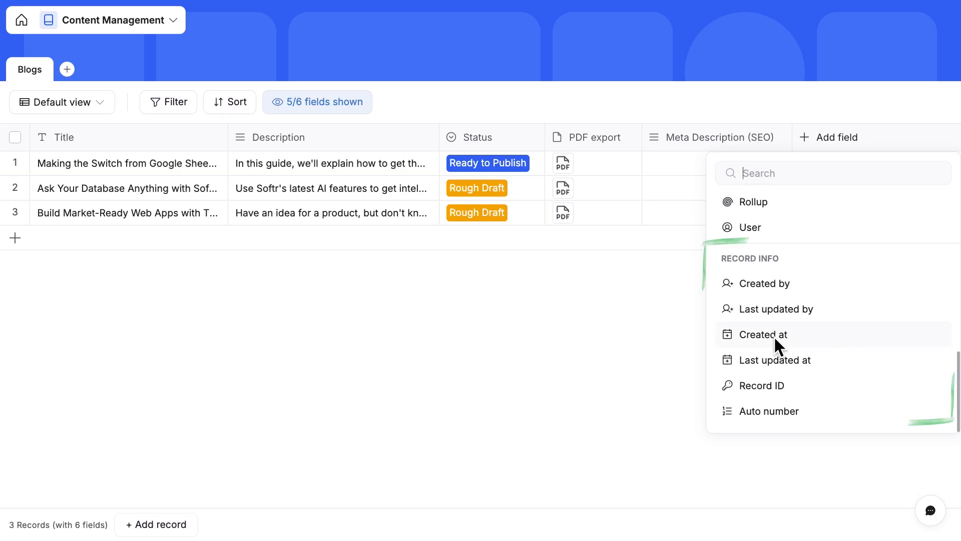
pyautogui.click(643, 304)
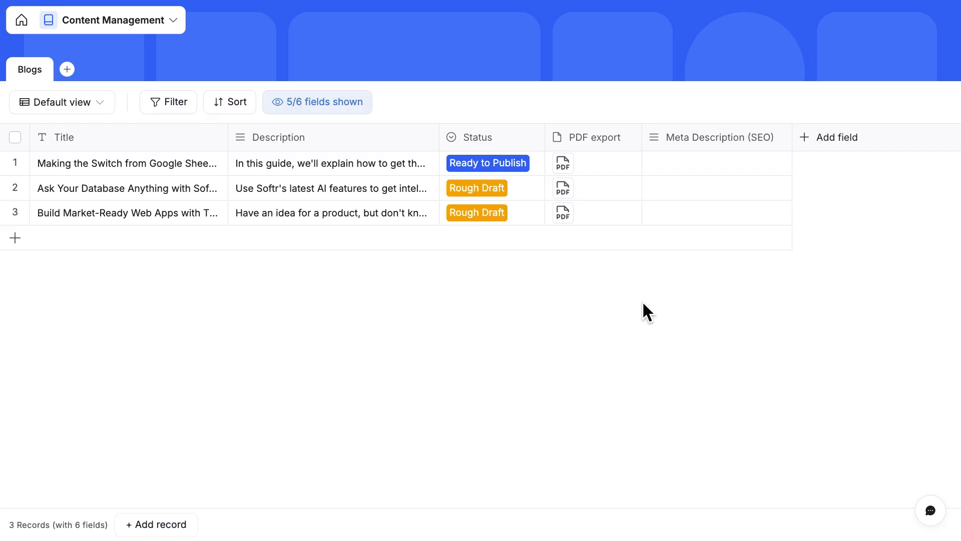
pyautogui.click(776, 136)
pyautogui.click(748, 161)
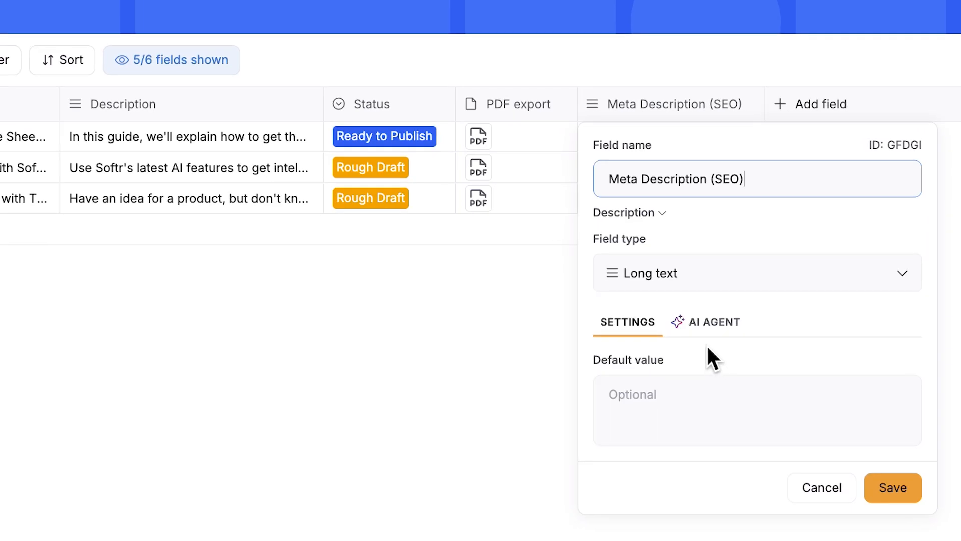
# On the AI Agent tab, switch on 'Let AI auto-fill this field' with GPT-4.1 as the model.
pyautogui.click(714, 323)
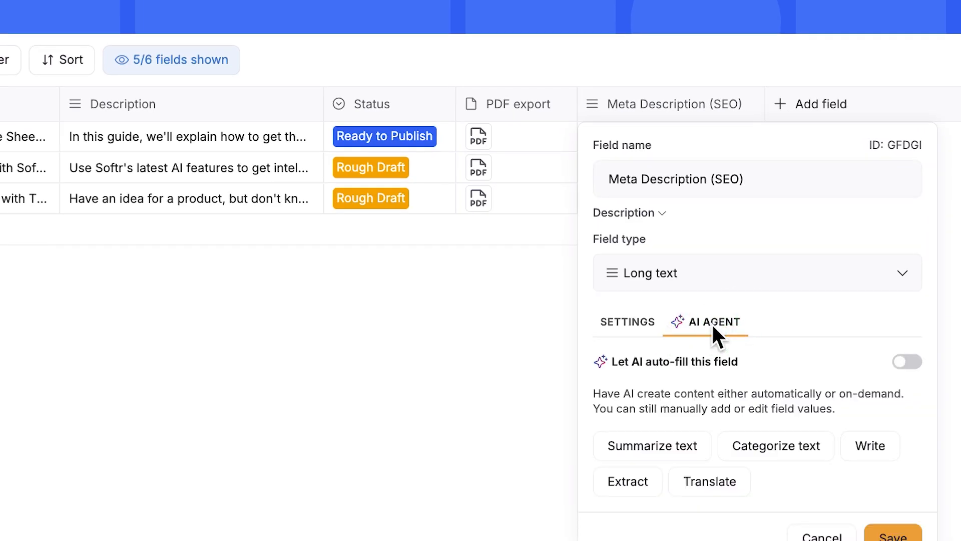
pyautogui.click(901, 362)
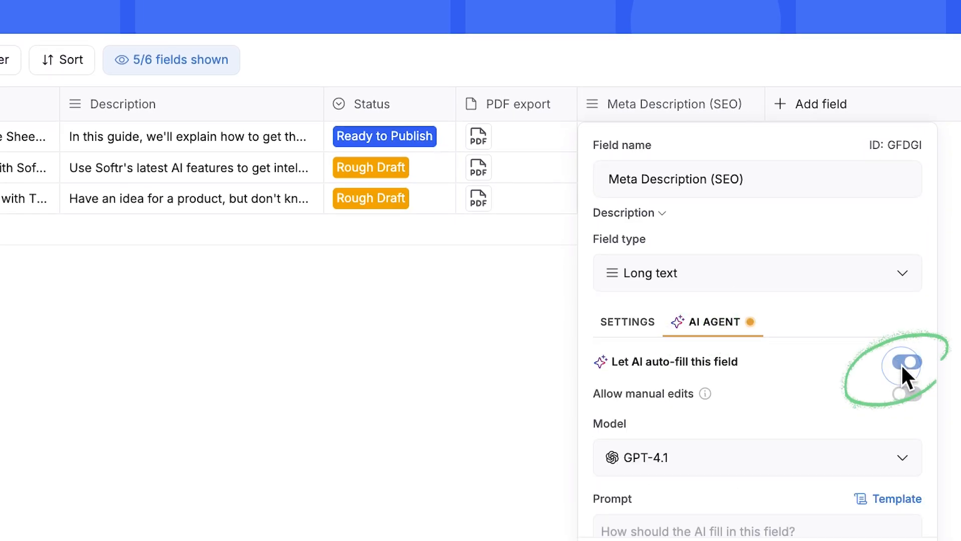
pyautogui.scroll(-4, 817, 371)
pyautogui.click(794, 250)
pyautogui.scroll(2, 788, 383)
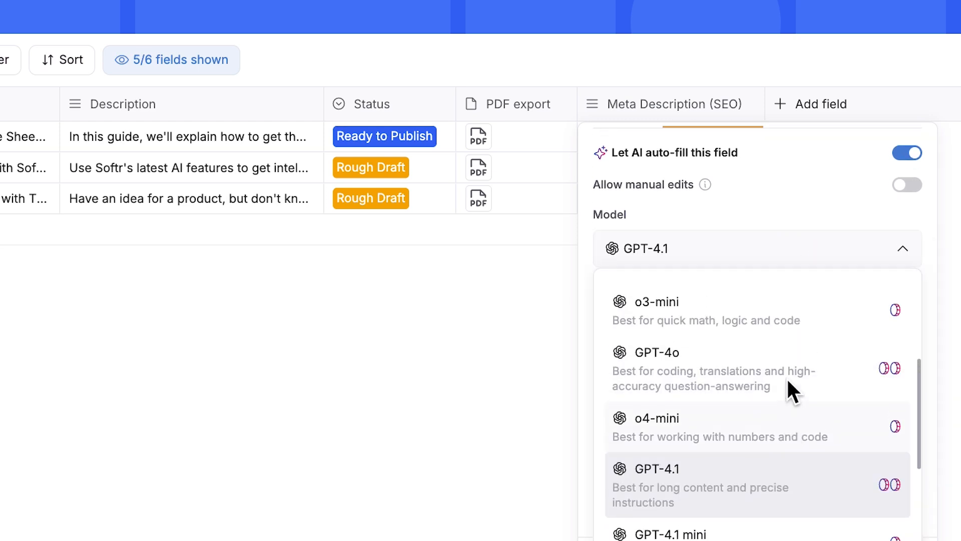
pyautogui.scroll(1, 790, 390)
pyautogui.scroll(-2, 789, 390)
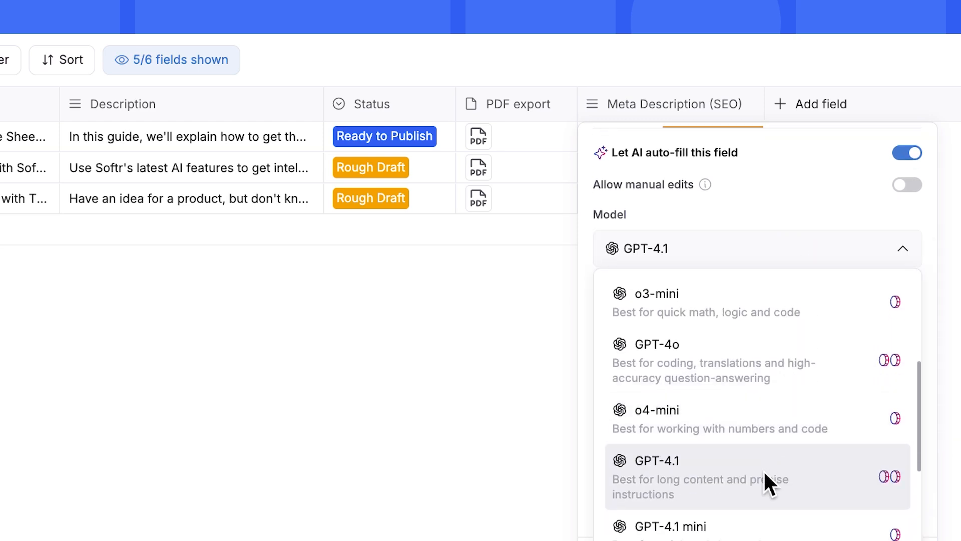
pyautogui.click(762, 477)
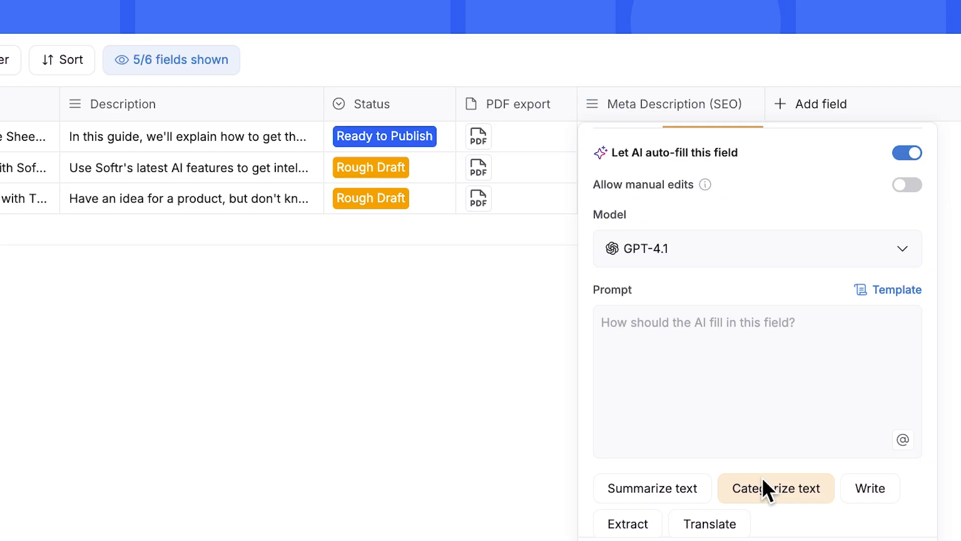
pyautogui.click(712, 366)
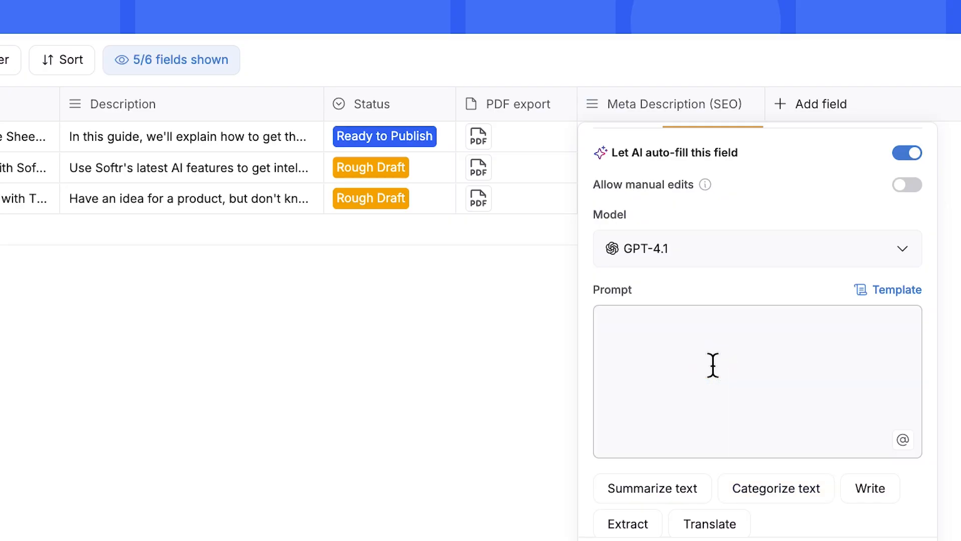
# Paste the meta description prompt and add 'Title -', 'Summary -' and 'Full blog (PDF) -' lines.
pyautogui.write('Draft an SEO-friendly meta description for this blog post. Your description should be 160 characters or less, and should several relevant keywords related to the blog post. Do not include anything in your response other than the meta description itself. Blog information: Title - Summary - Full blog (PDF) -')
pyautogui.scroll(3, 788, 403)
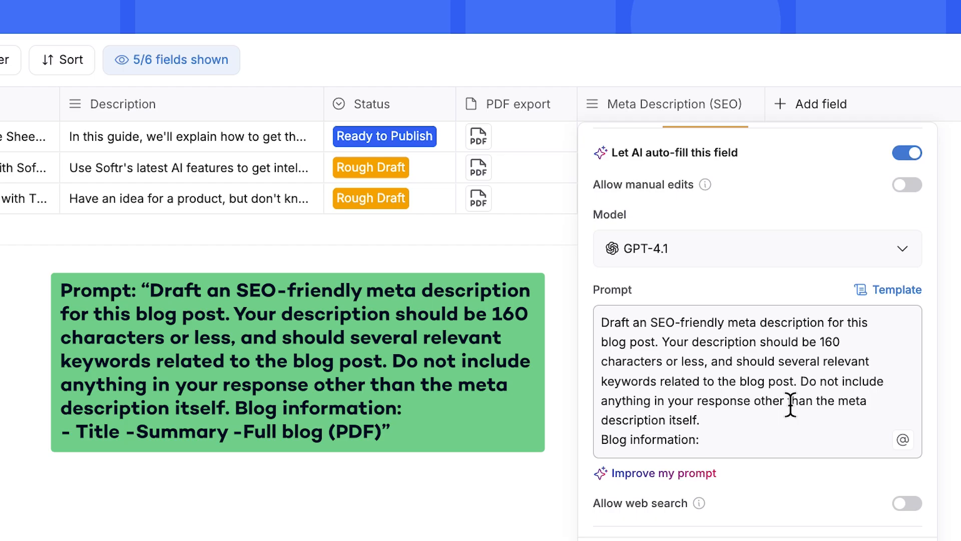
pyautogui.press('Return')
pyautogui.write('Title -')
pyautogui.press('Return')
pyautogui.write('Summary -')
pyautogui.press('Return')
pyautogui.write('Full blog (PDF) -')
pyautogui.click(728, 402)
pyautogui.write('@titl')
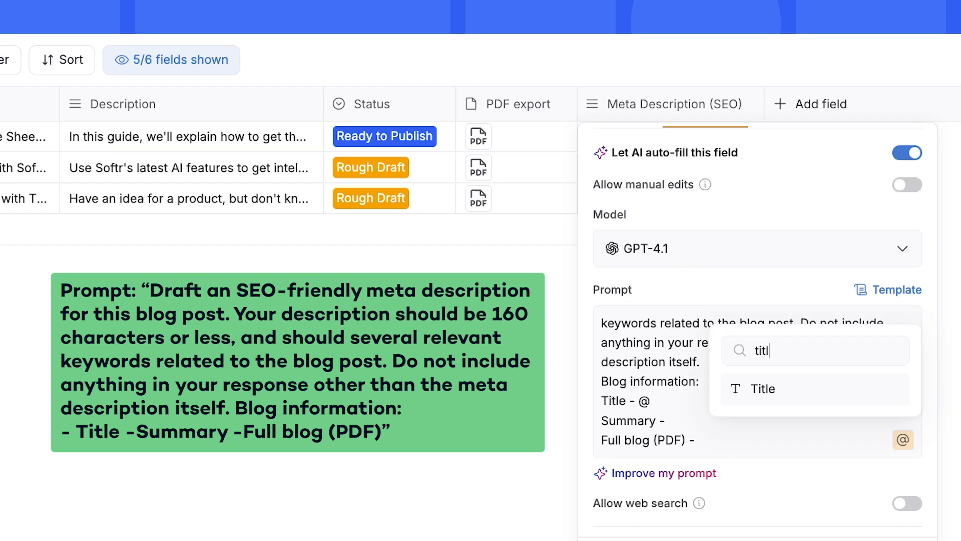
pyautogui.click(770, 392)
pyautogui.click(729, 427)
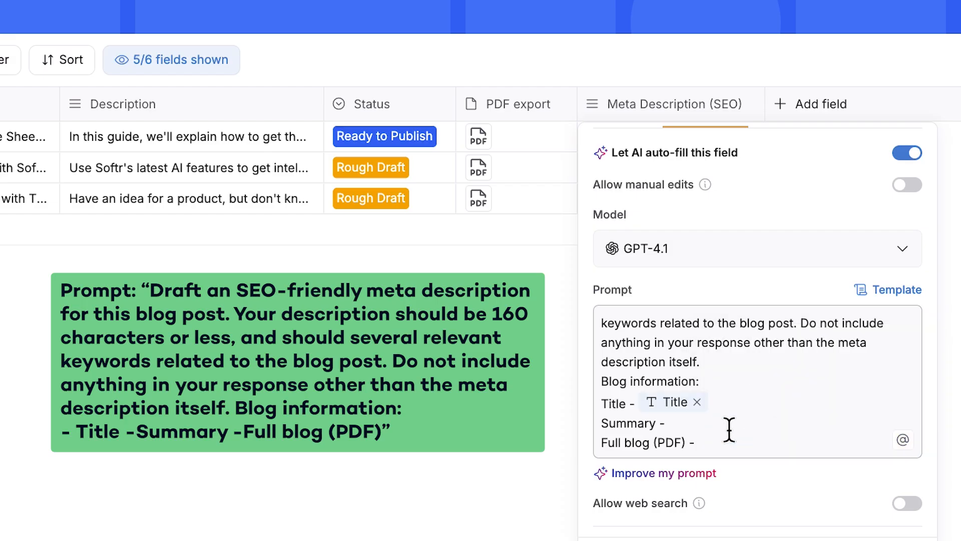
pyautogui.write('@')
pyautogui.write('desc')
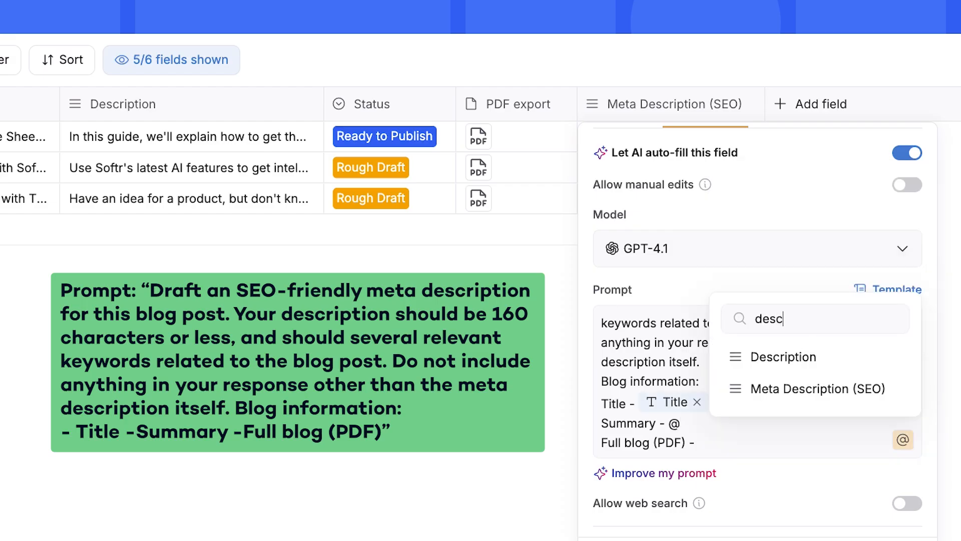
pyautogui.click(785, 361)
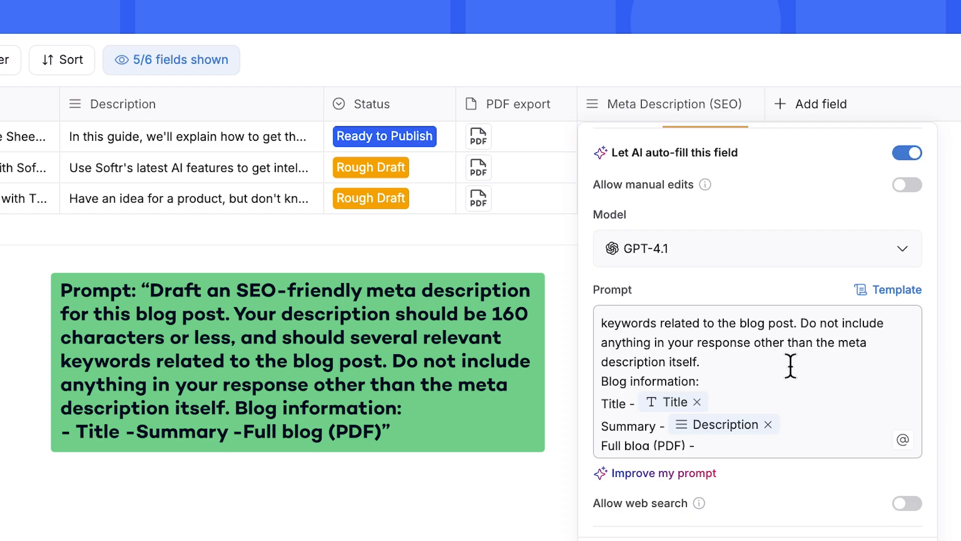
pyautogui.click(740, 444)
pyautogui.scroll(-1, 803, 422)
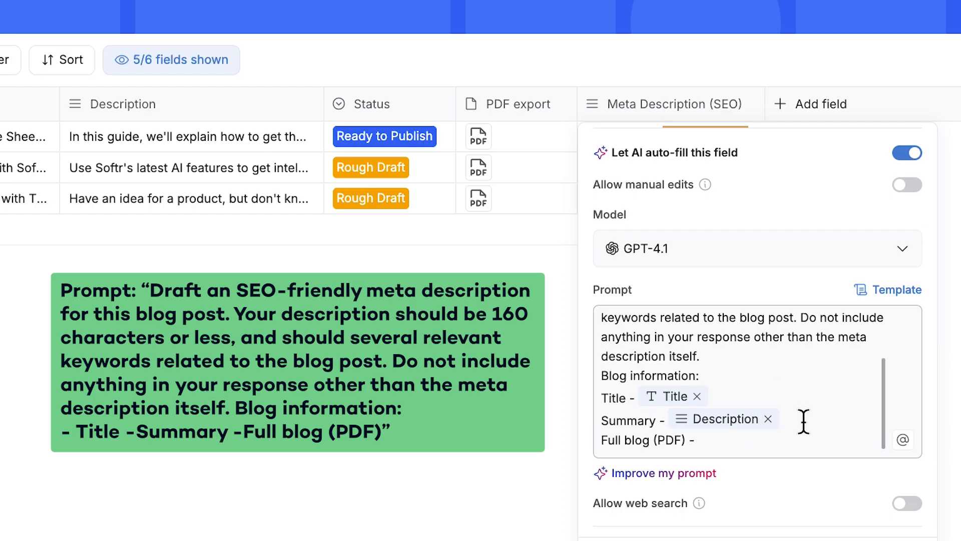
pyautogui.write('@')
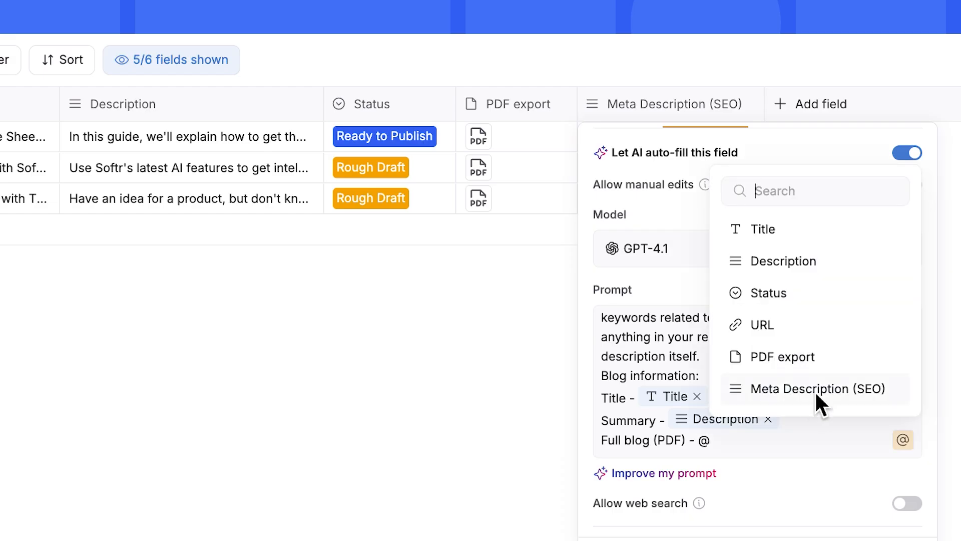
pyautogui.click(800, 360)
pyautogui.scroll(-2, 816, 486)
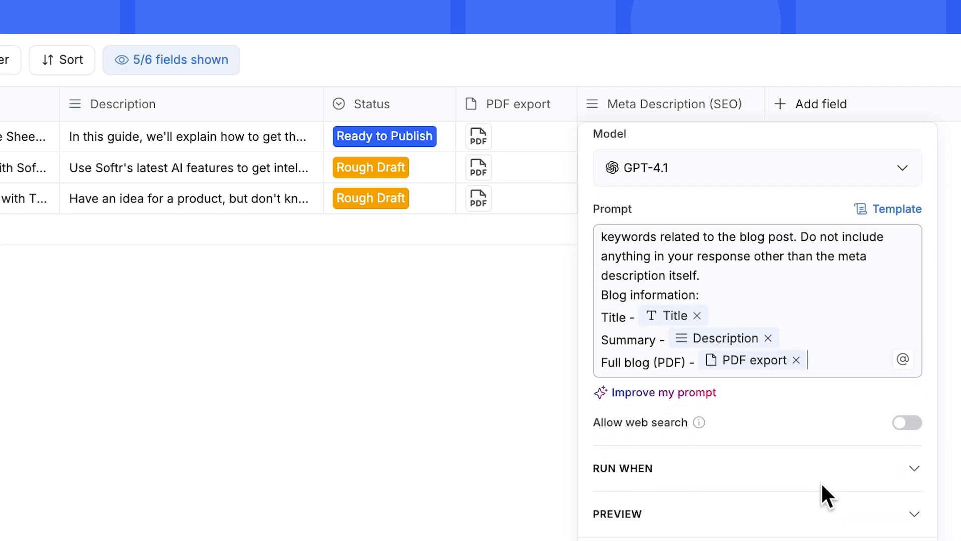
pyautogui.click(843, 509)
# Run the preview on the 'Ask Your Database Anything' record to generate a sample meta description.
pyautogui.scroll(-2, 818, 469)
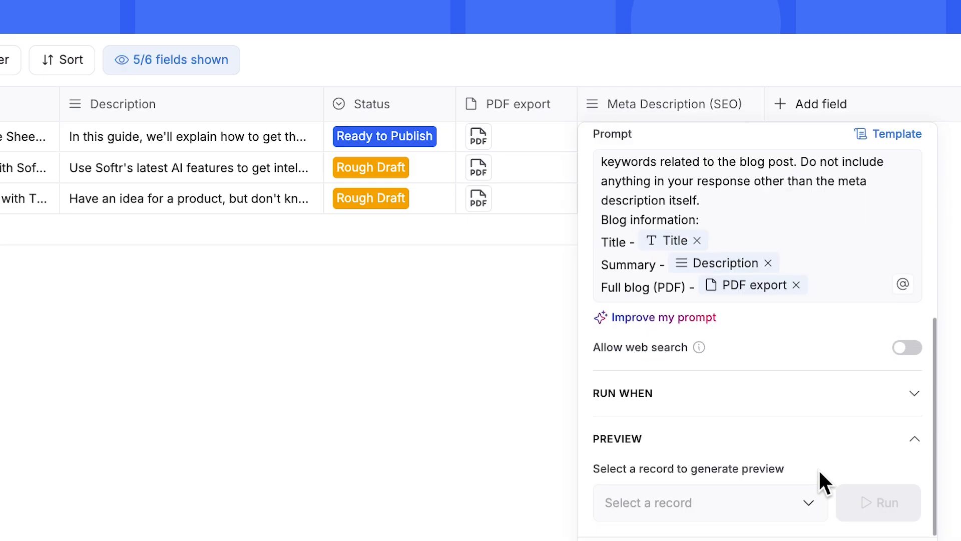
pyautogui.click(785, 501)
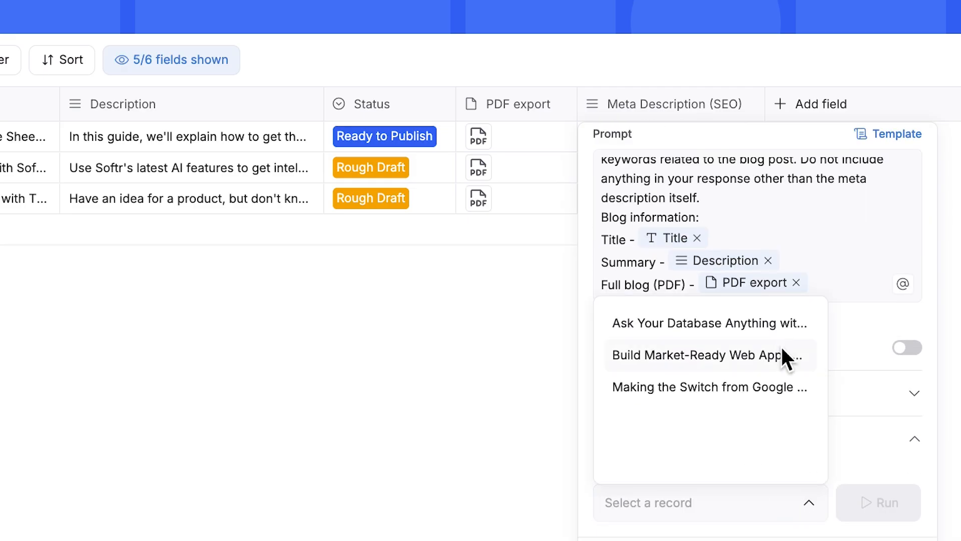
pyautogui.click(767, 327)
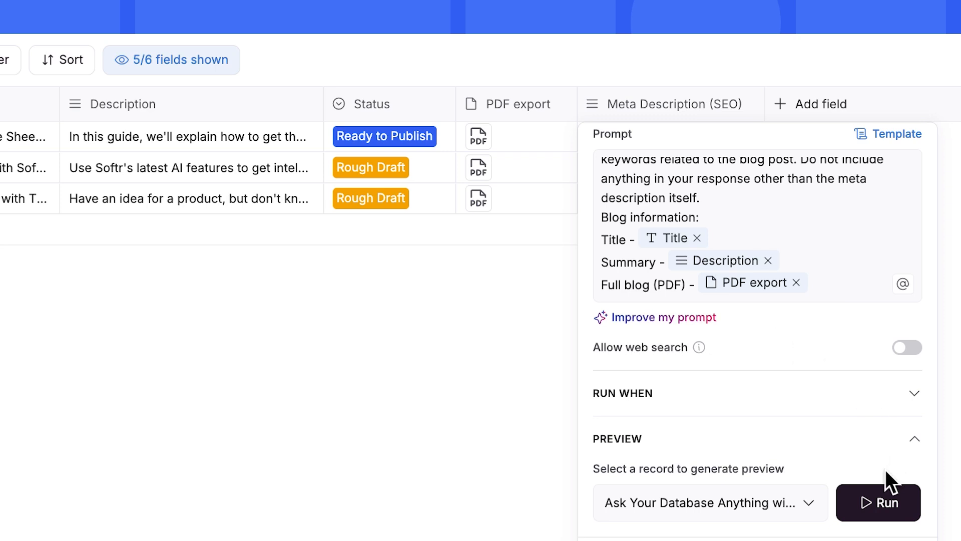
pyautogui.click(872, 505)
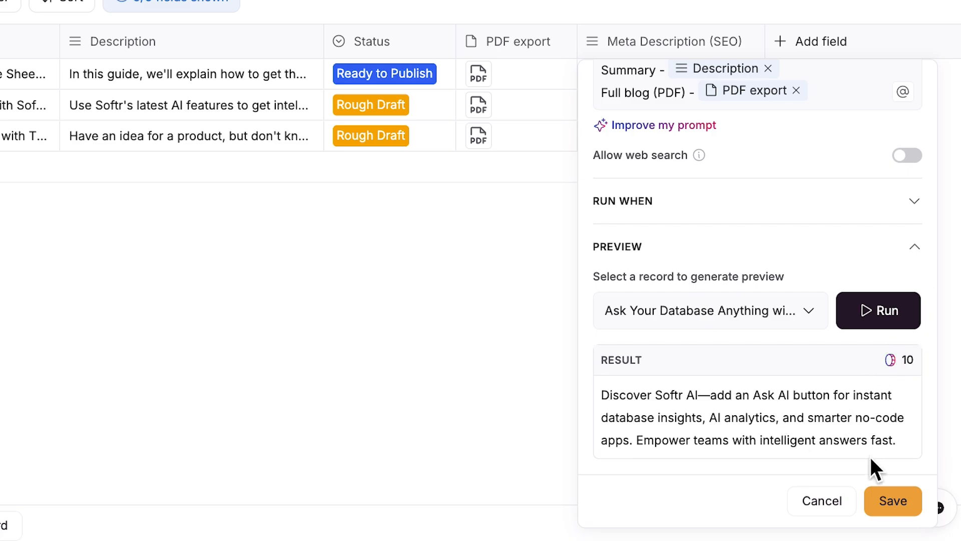
# Add a run condition 'Status is Ready to Publish' to the AI field and save the field.
pyautogui.scroll(1, 800, 301)
pyautogui.click(835, 239)
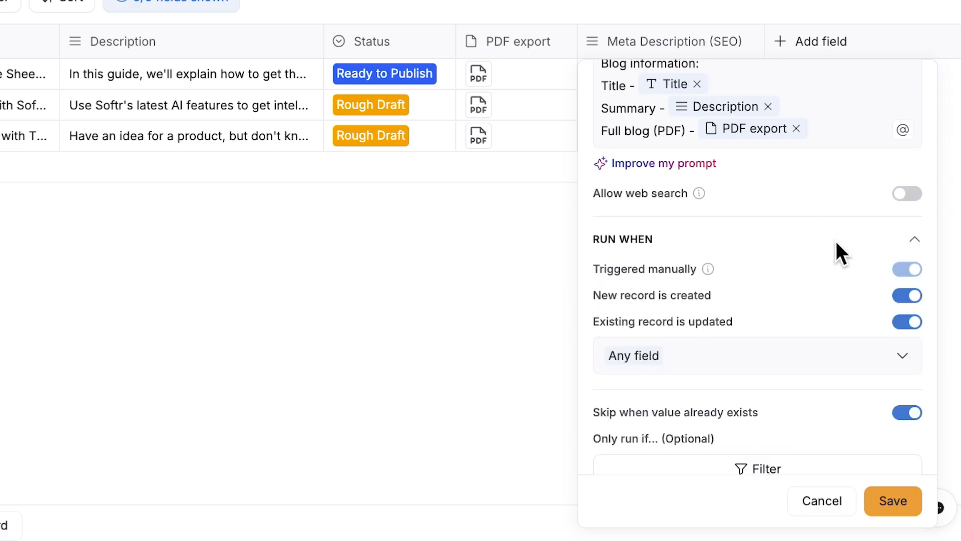
pyautogui.scroll(-2, 835, 239)
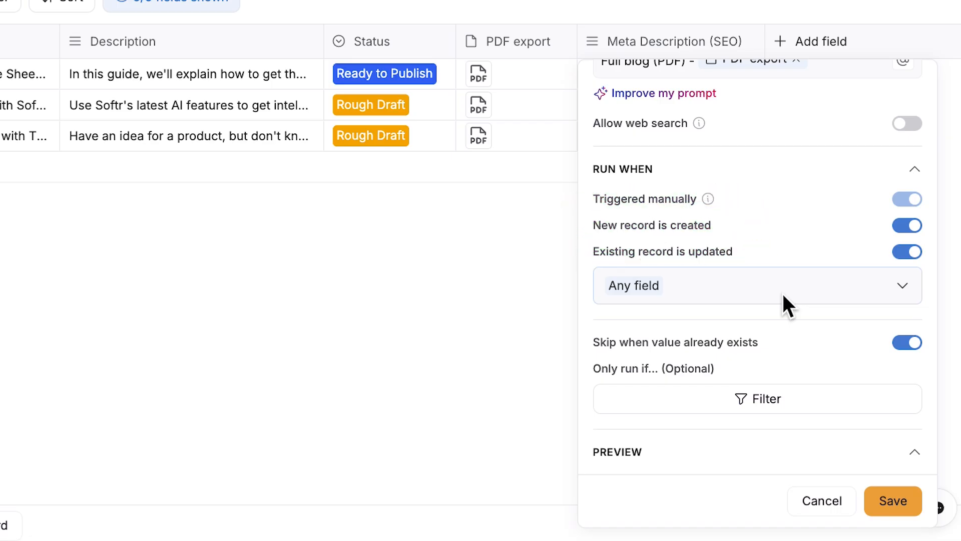
pyautogui.scroll(-3, 907, 201)
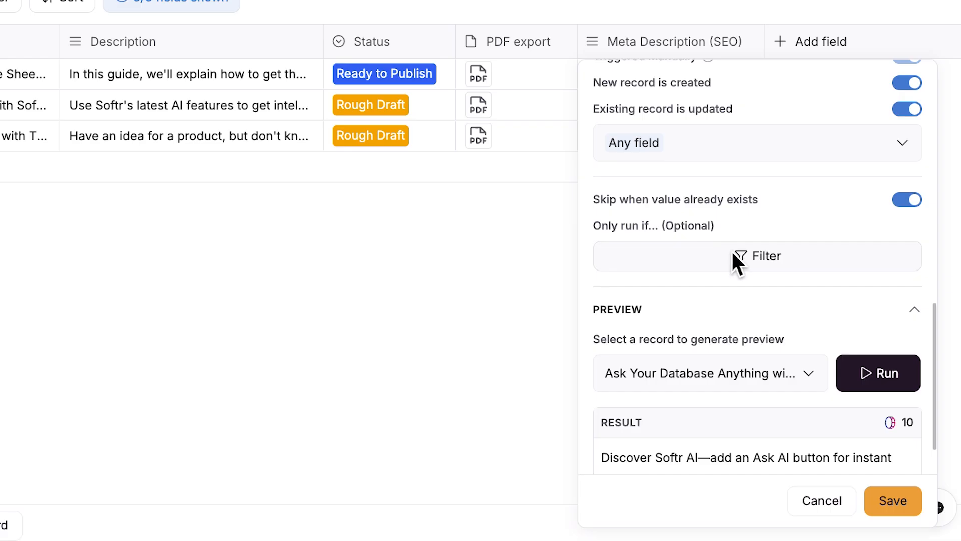
pyautogui.click(738, 261)
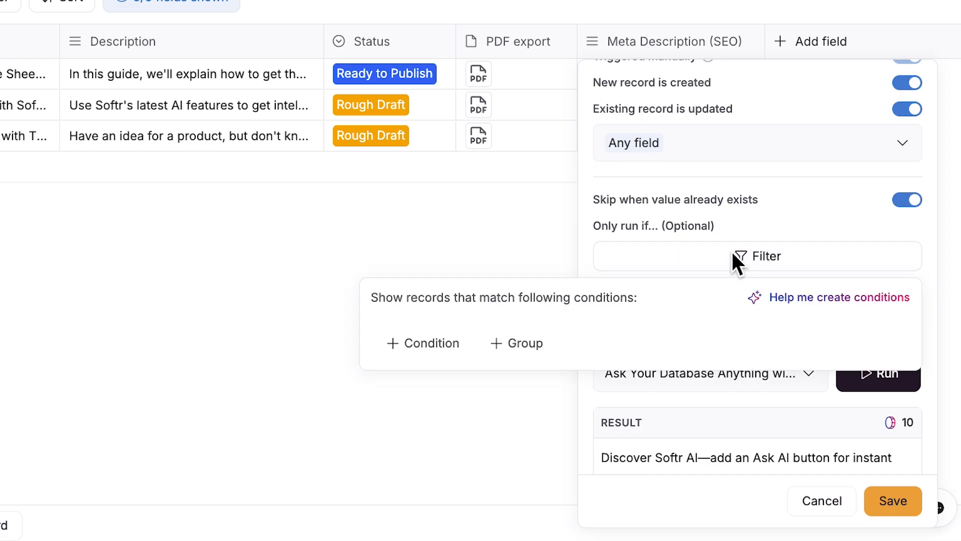
pyautogui.click(431, 342)
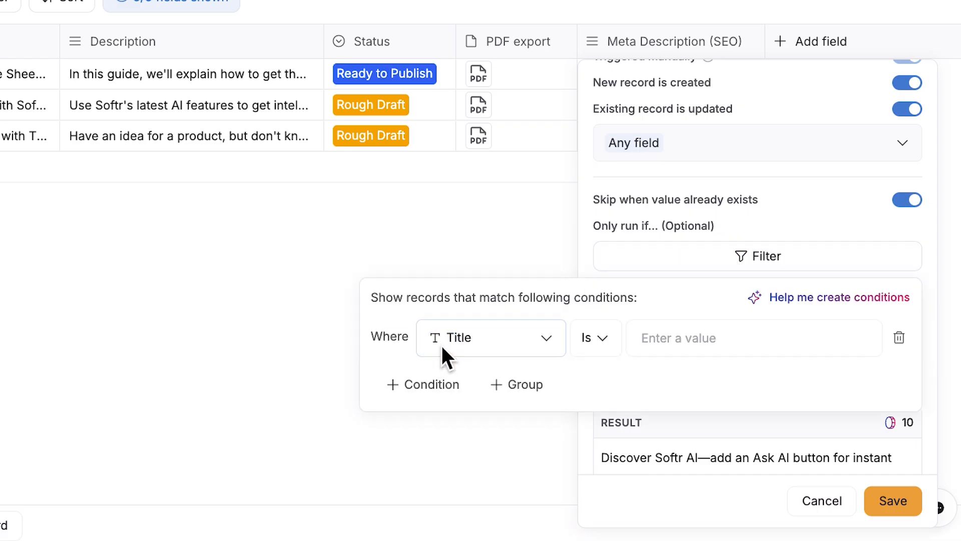
pyautogui.click(545, 346)
pyautogui.click(488, 198)
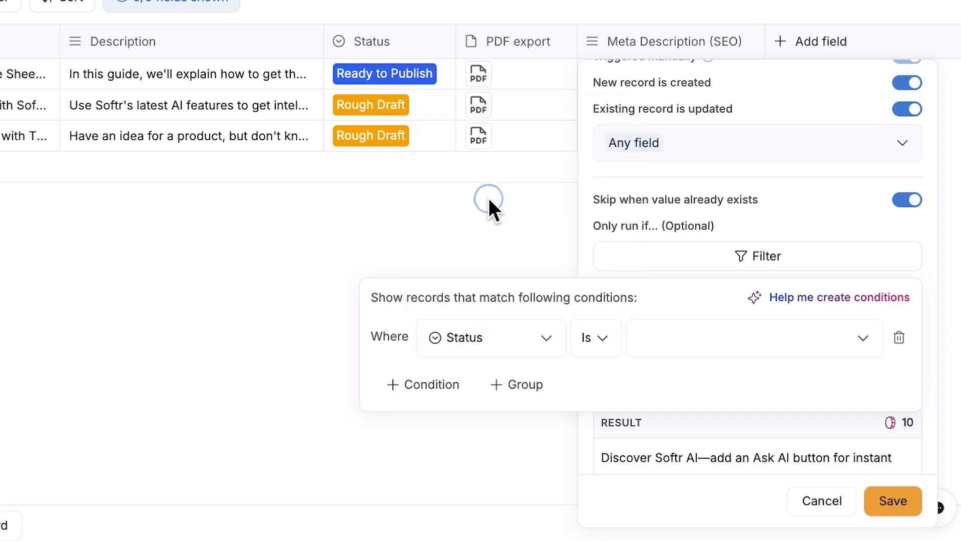
pyautogui.click(668, 337)
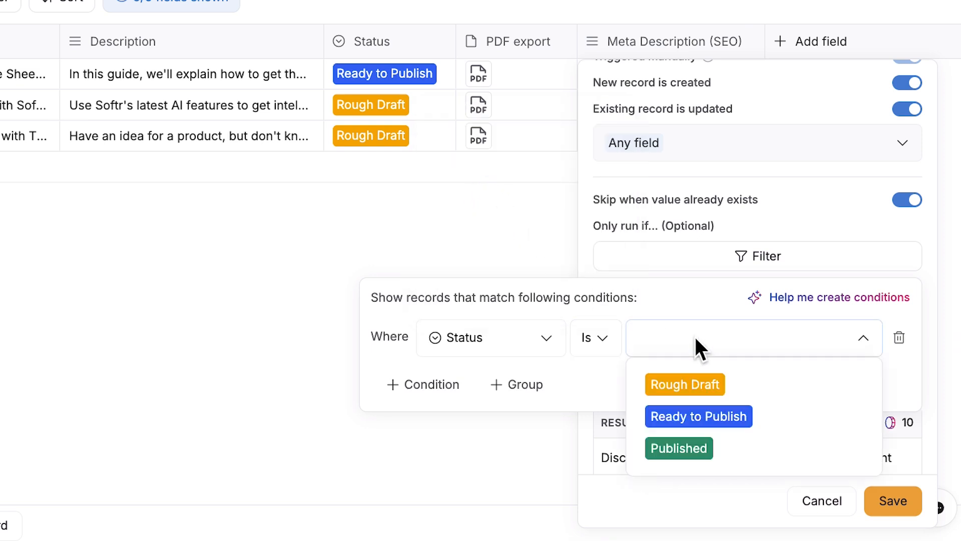
pyautogui.click(733, 417)
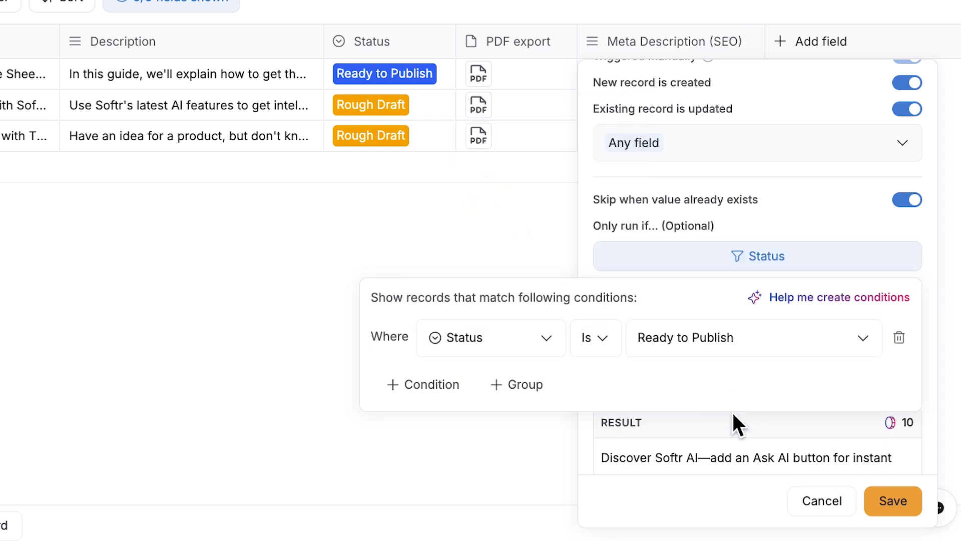
pyautogui.click(758, 420)
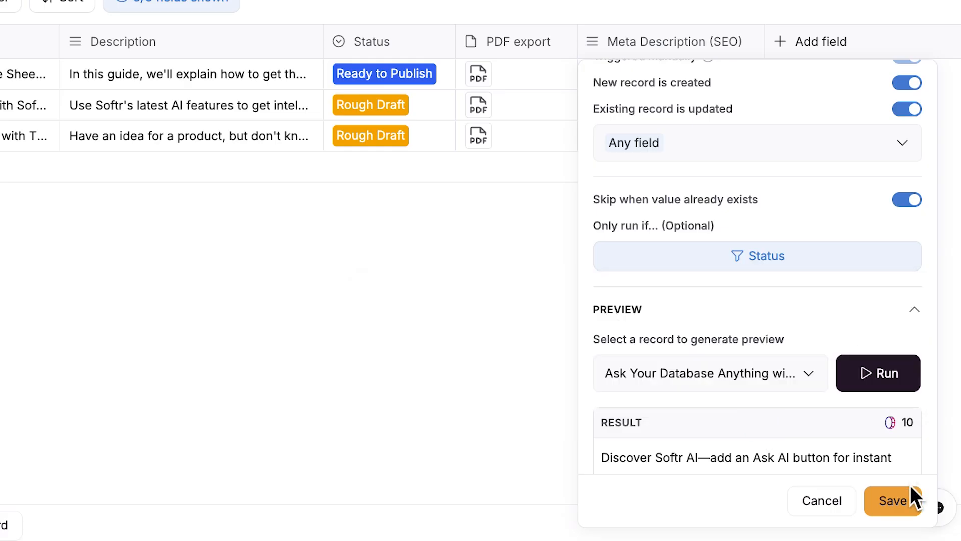
pyautogui.click(902, 503)
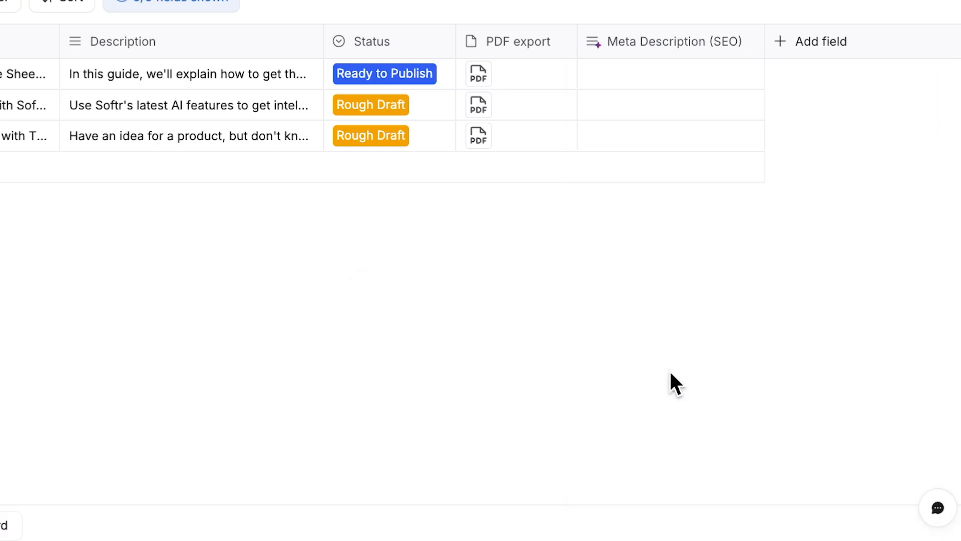
# Set the second post's Status to Ready to Publish.
pyautogui.click(398, 105)
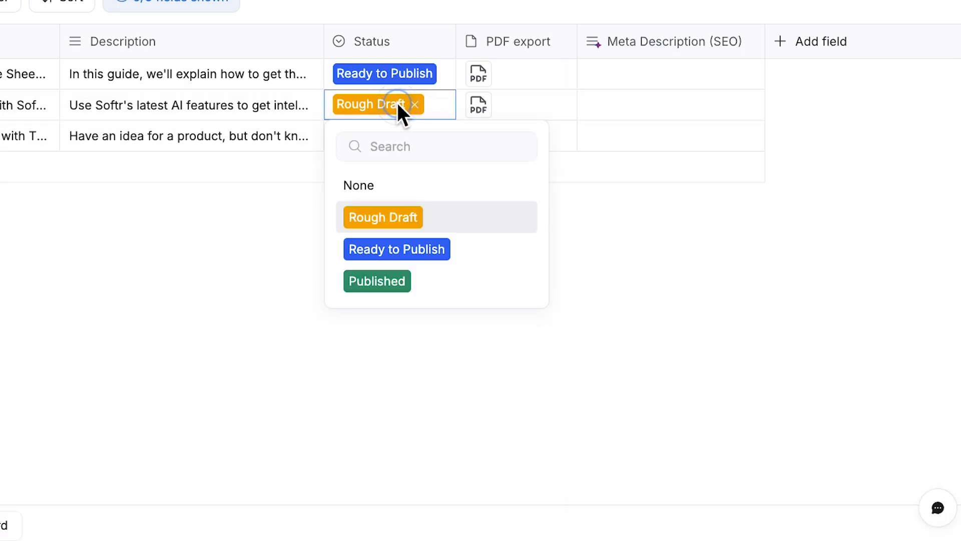
pyautogui.click(421, 249)
pyautogui.click(420, 247)
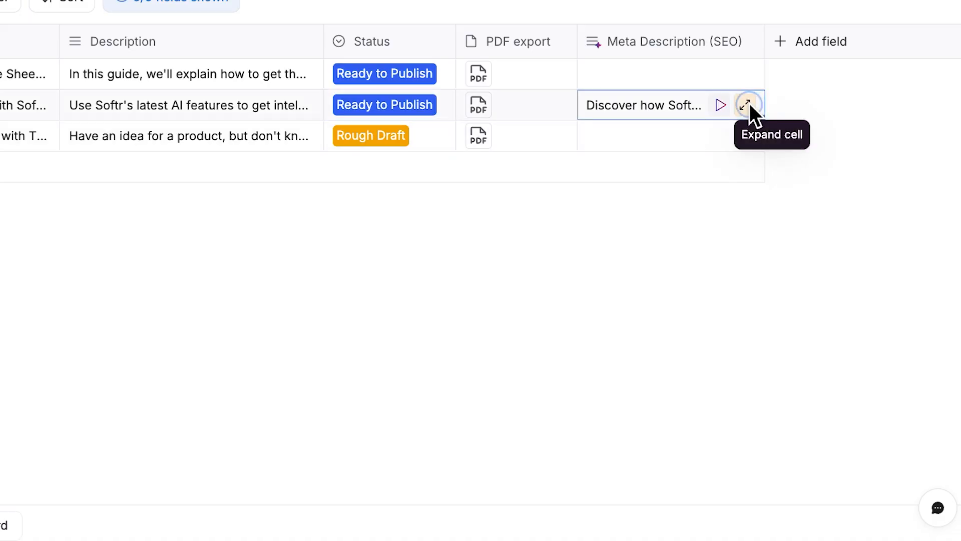
# Expand the second post's AI-generated meta description cell to read it.
pyautogui.click(745, 103)
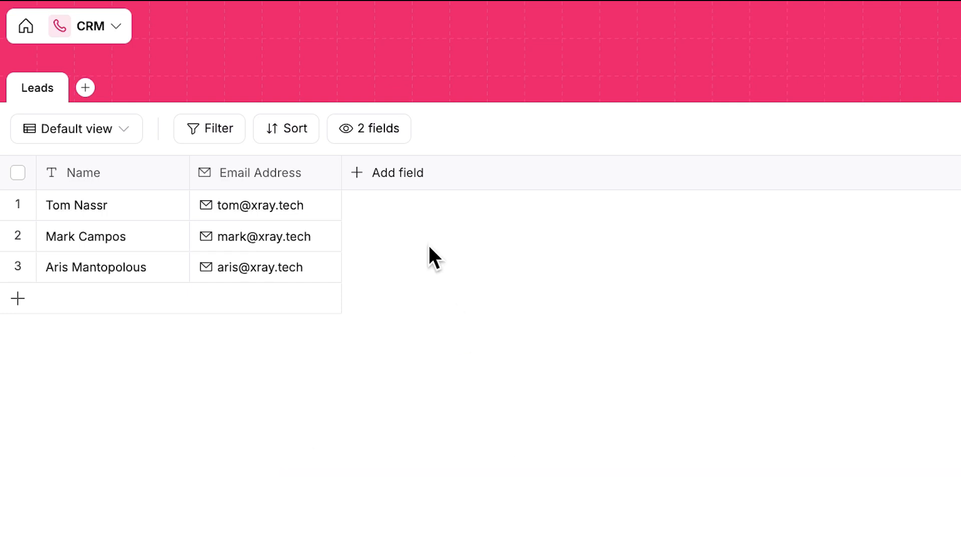
# Add a new AI agent field to the Leads table named 'Lead Research'.
pyautogui.click(398, 175)
pyautogui.click(407, 258)
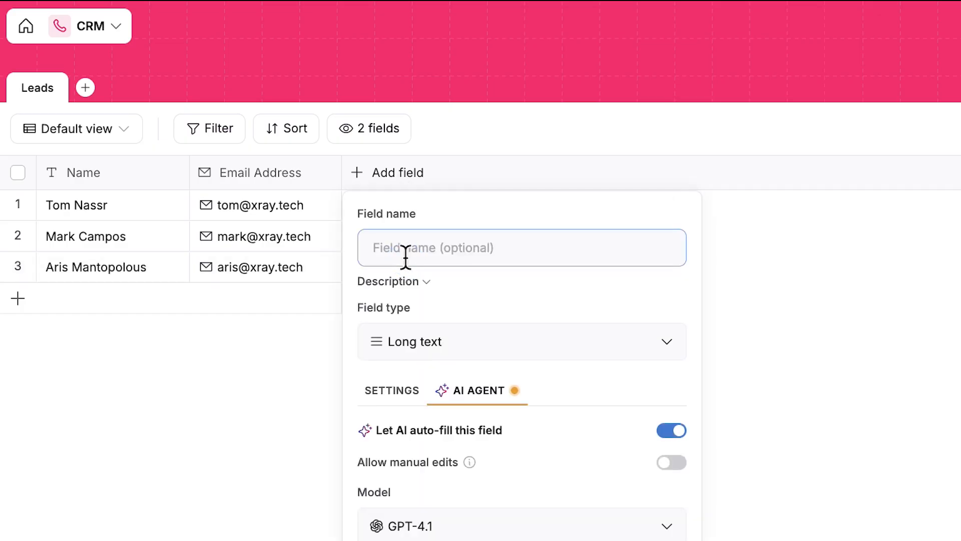
pyautogui.write('Lead Research')
pyautogui.scroll(-3, 465, 422)
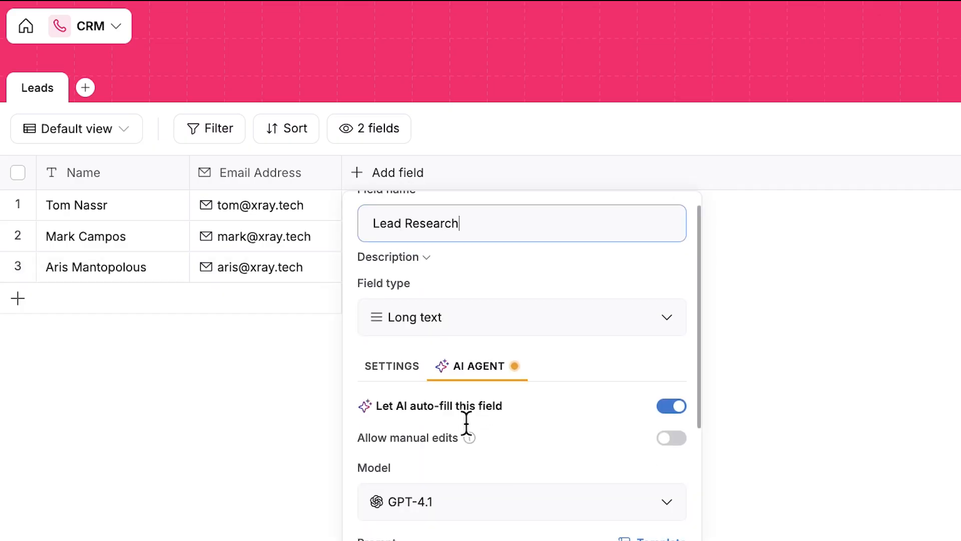
pyautogui.scroll(-3, 465, 418)
pyautogui.click(465, 397)
pyautogui.write('Search the web for information about this lead. Summarize your findings in concise bullet points. Lead info:')
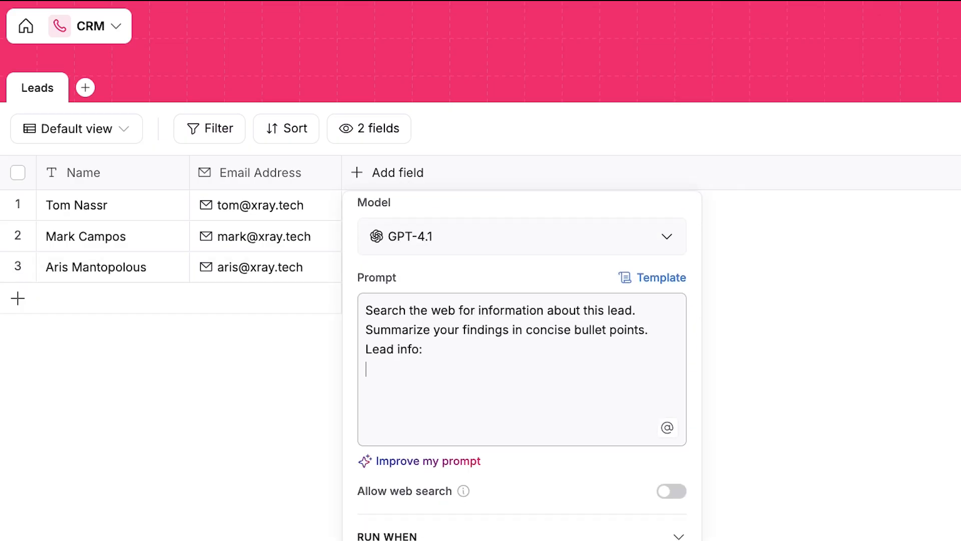
pyautogui.scroll(-1, 480, 271)
pyautogui.write('Name - ')
pyautogui.write('@')
pyautogui.write('n')
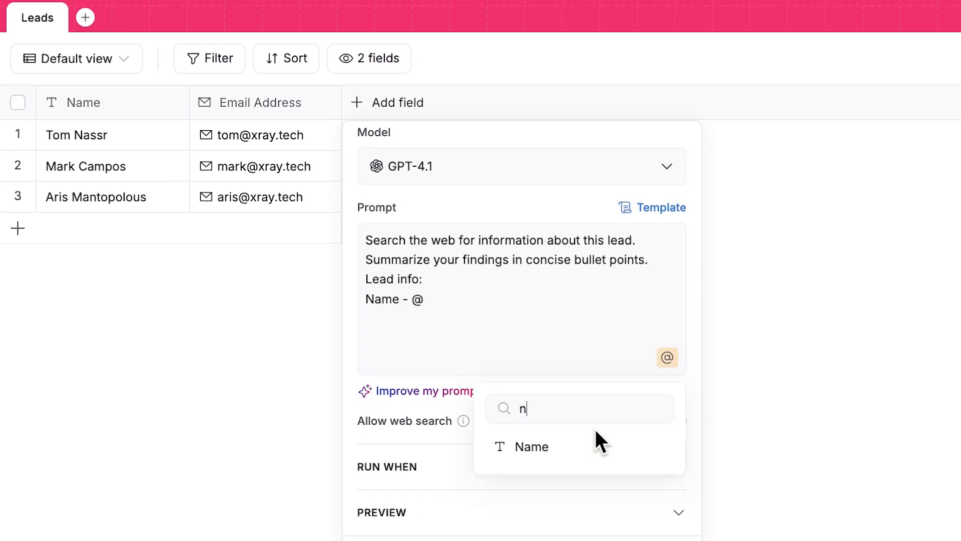
pyautogui.click(554, 461)
pyautogui.press('Return')
pyautogui.write('Email - @ema')
pyautogui.click(567, 448)
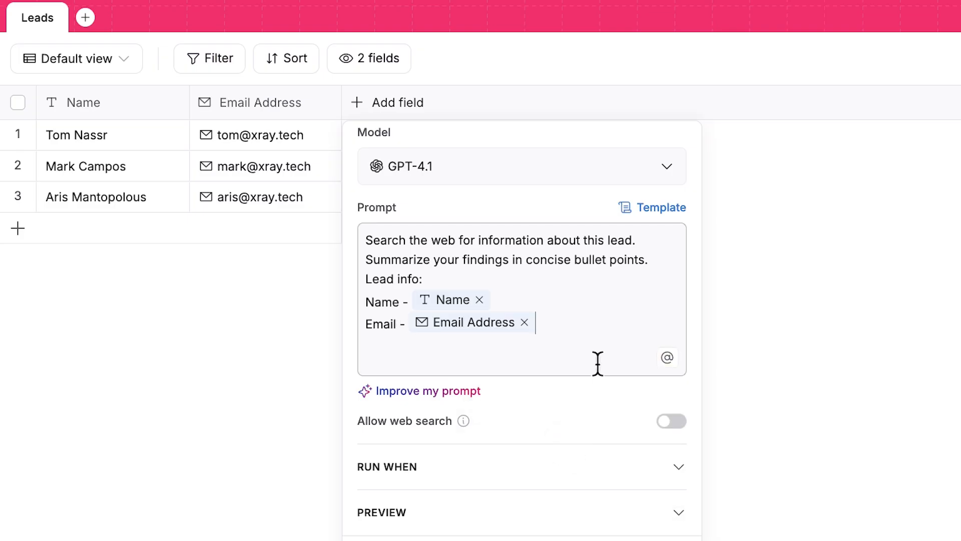
# Enable web search, turn off run-on-create, run-on-update and skip-existing, then save the field.
pyautogui.click(670, 421)
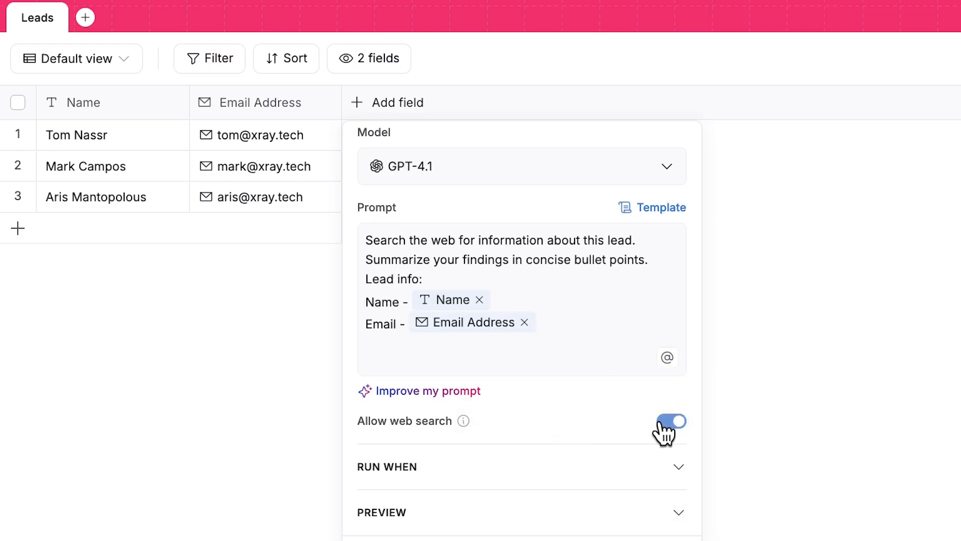
pyautogui.click(616, 472)
pyautogui.scroll(-5, 616, 474)
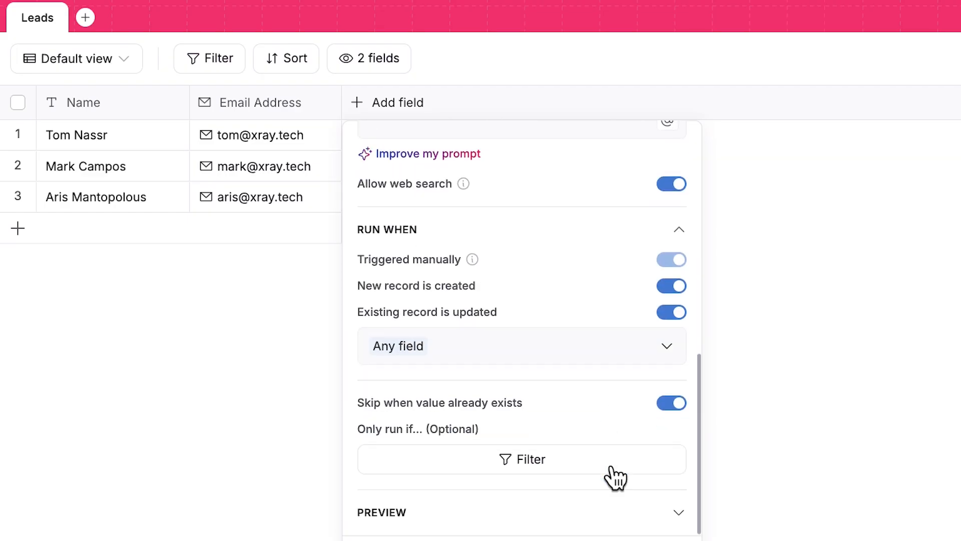
pyautogui.click(673, 286)
pyautogui.click(677, 312)
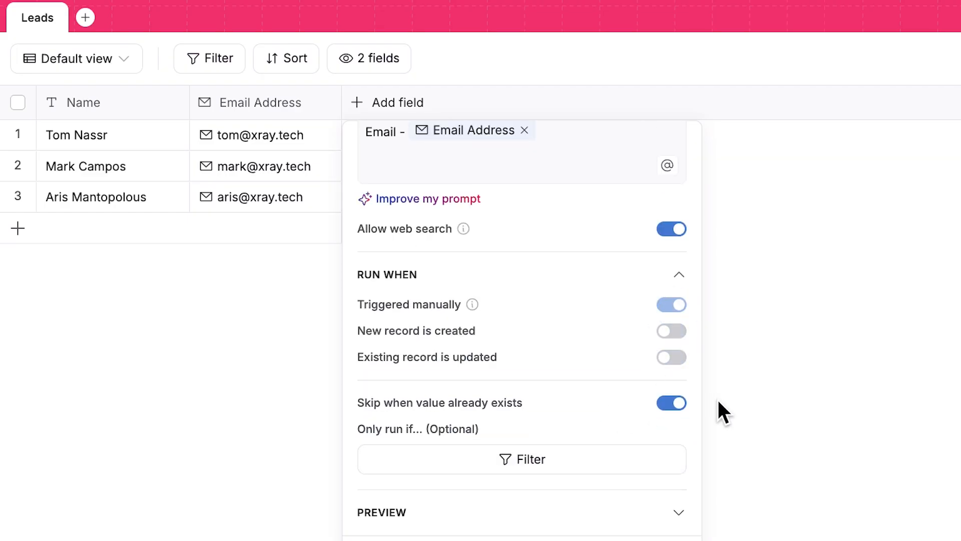
pyautogui.click(677, 404)
pyautogui.scroll(-2, 554, 408)
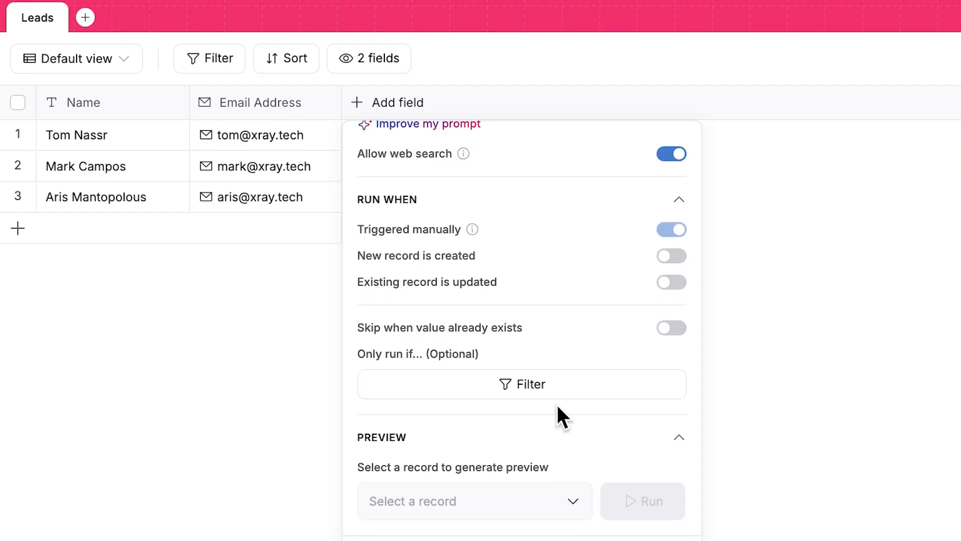
pyautogui.click(671, 502)
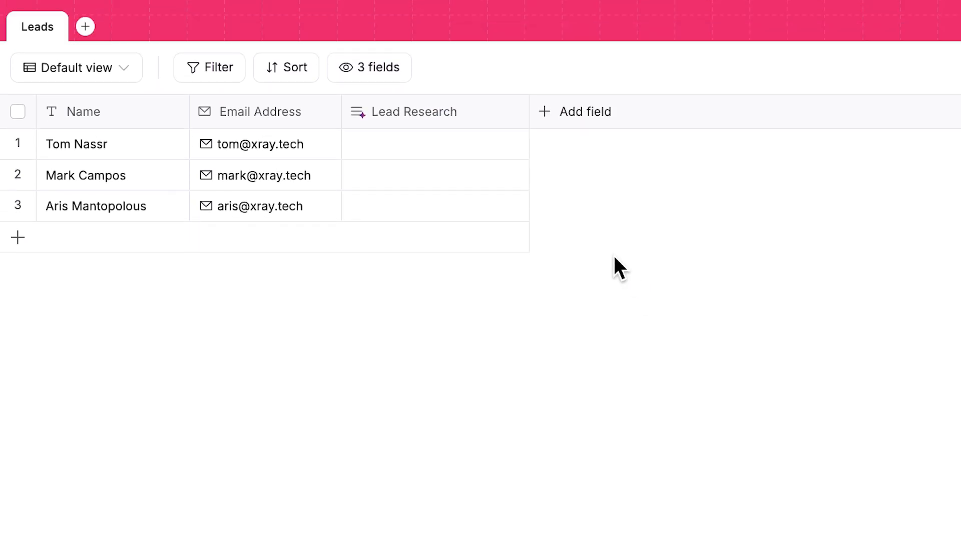
# Fill the first lead's Lead Research with AI and expand the result to read the summary.
pyautogui.click(509, 144)
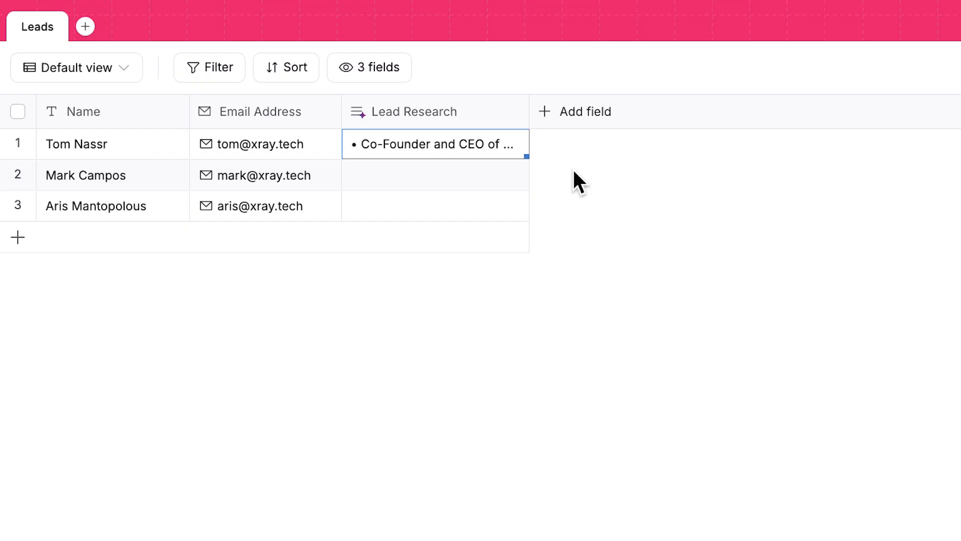
pyautogui.click(510, 143)
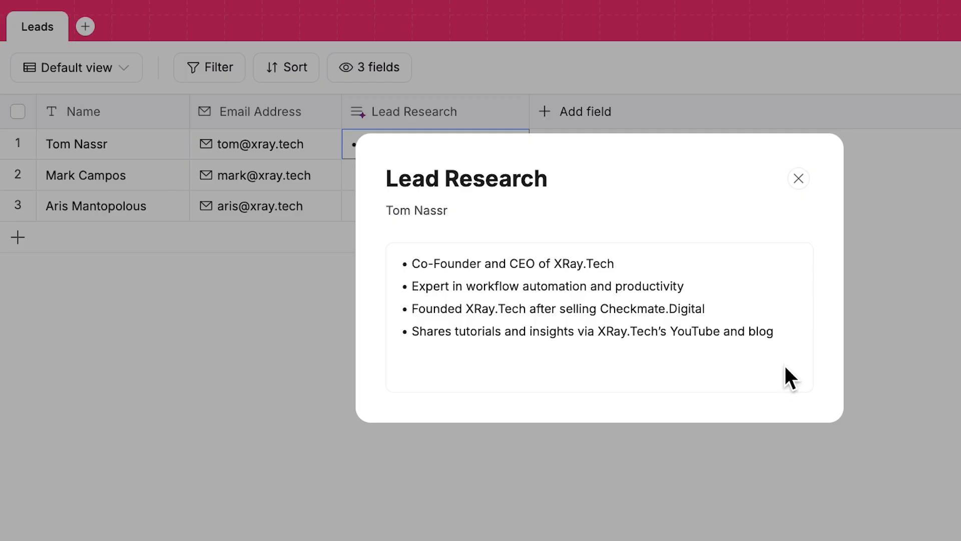
pyautogui.click(799, 179)
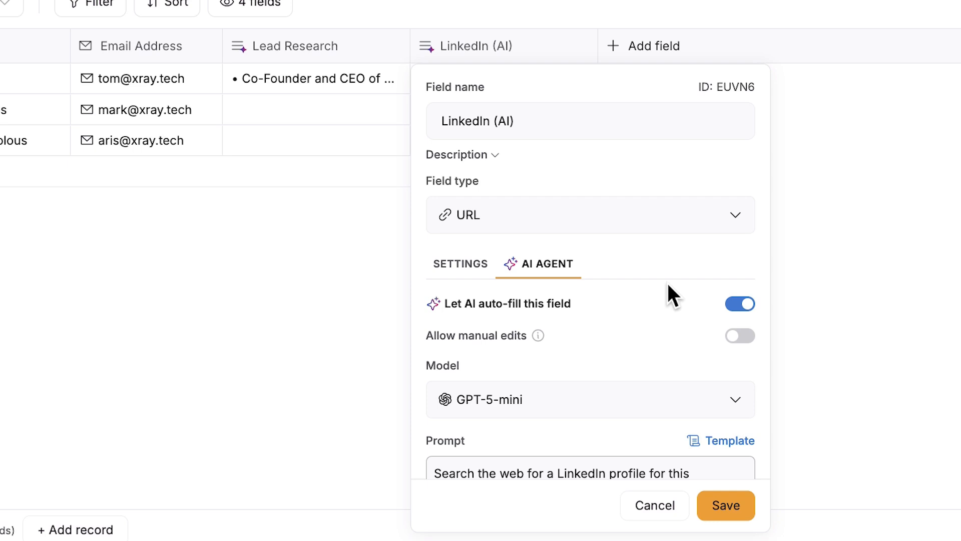
# Have AI find the first lead's LinkedIn URL, expand it, and open the found profile.
pyautogui.scroll(-4, 667, 281)
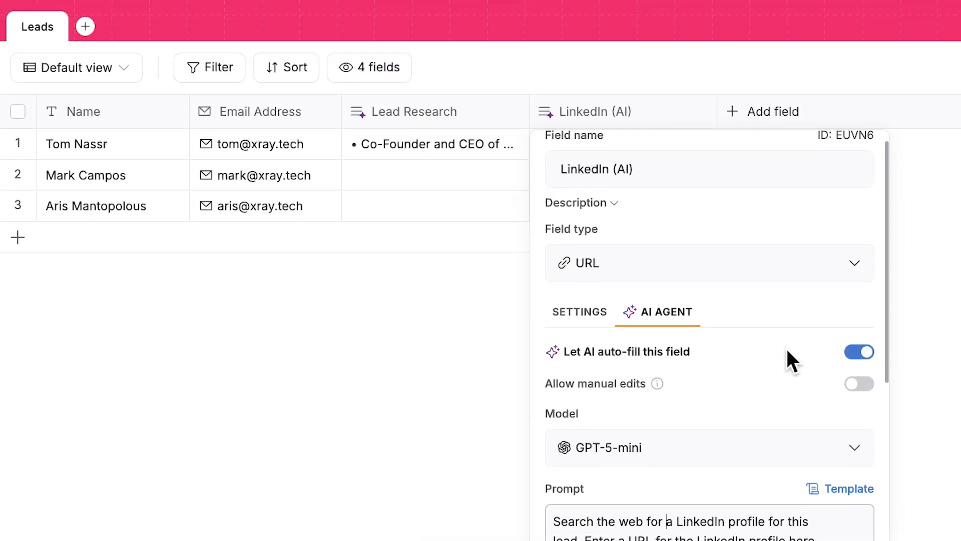
pyautogui.scroll(-3, 788, 351)
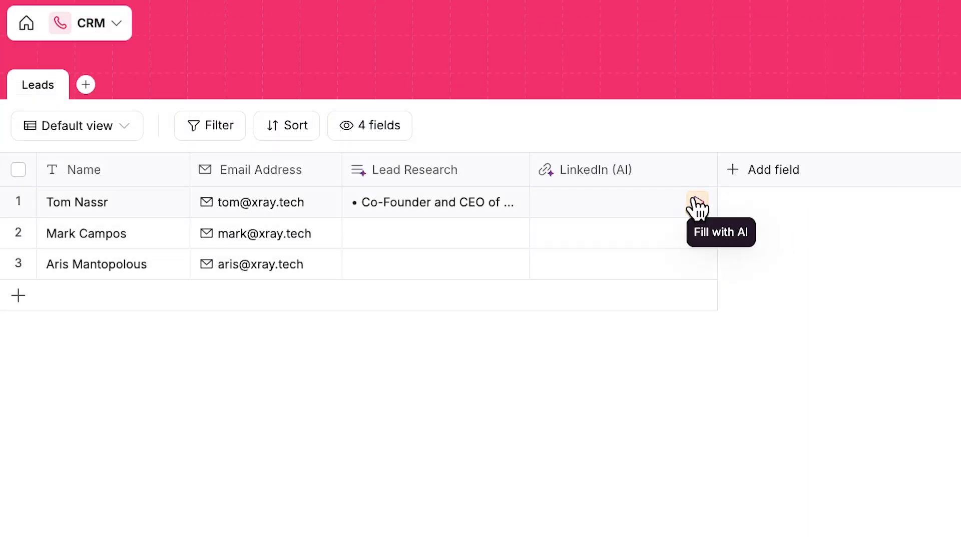
pyautogui.click(697, 203)
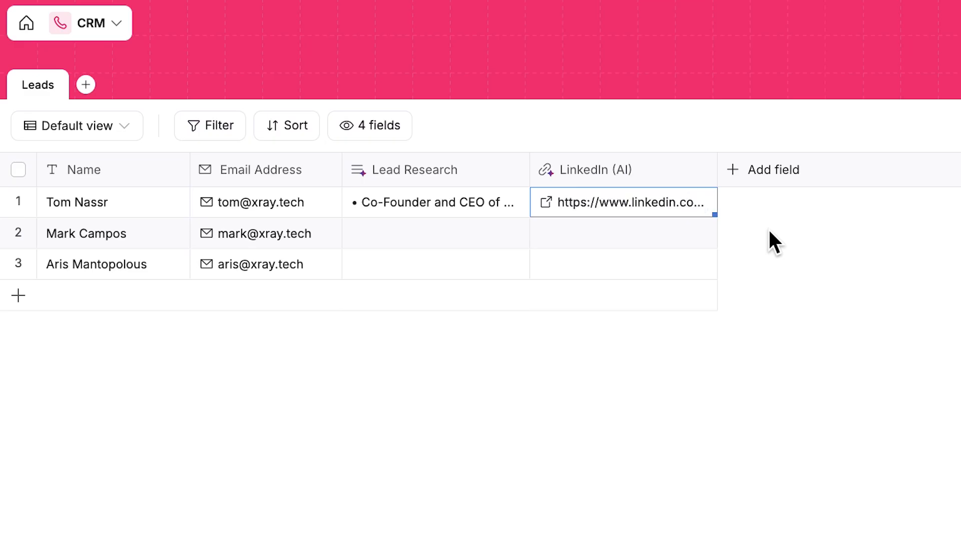
pyautogui.click(701, 202)
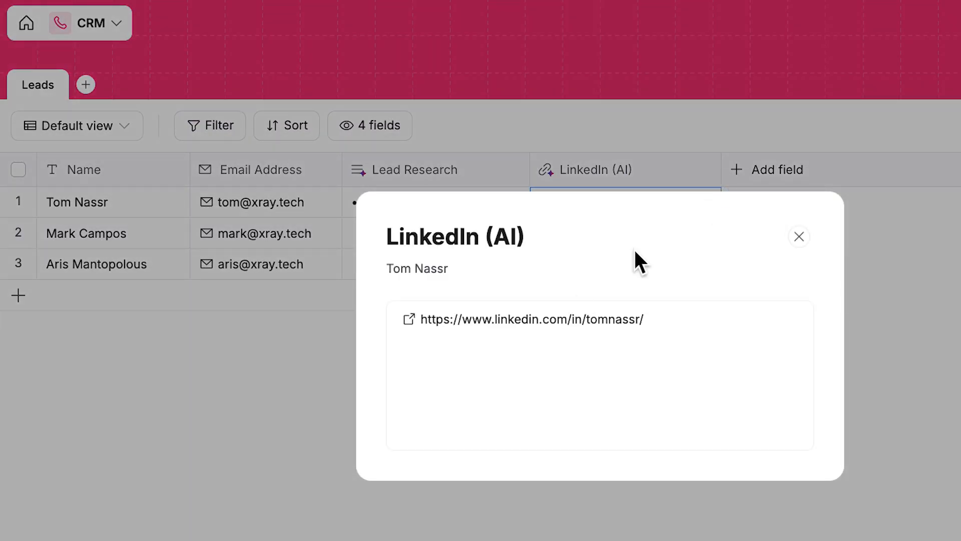
pyautogui.click(419, 318)
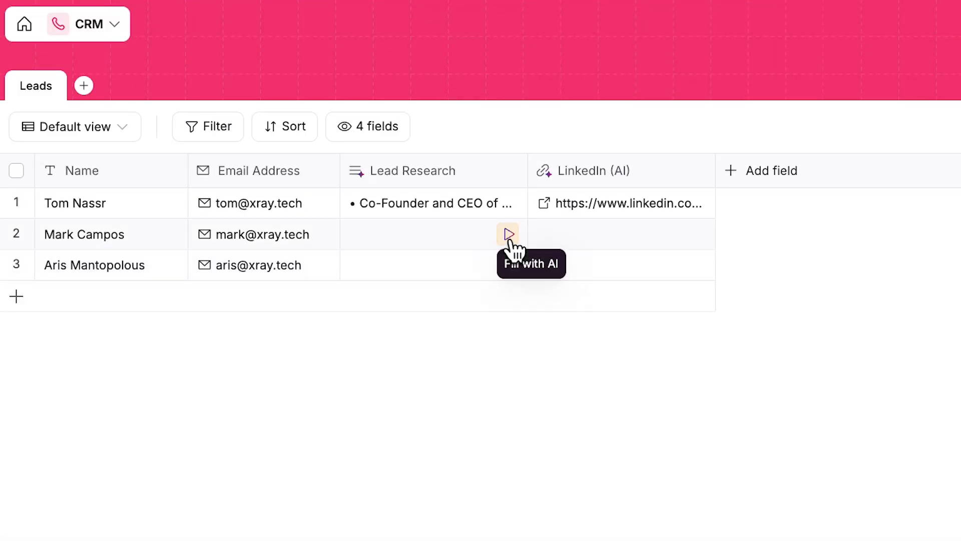
# Fill the second lead's Lead Research and LinkedIn (AI) cells with AI and view the URL.
pyautogui.click(507, 233)
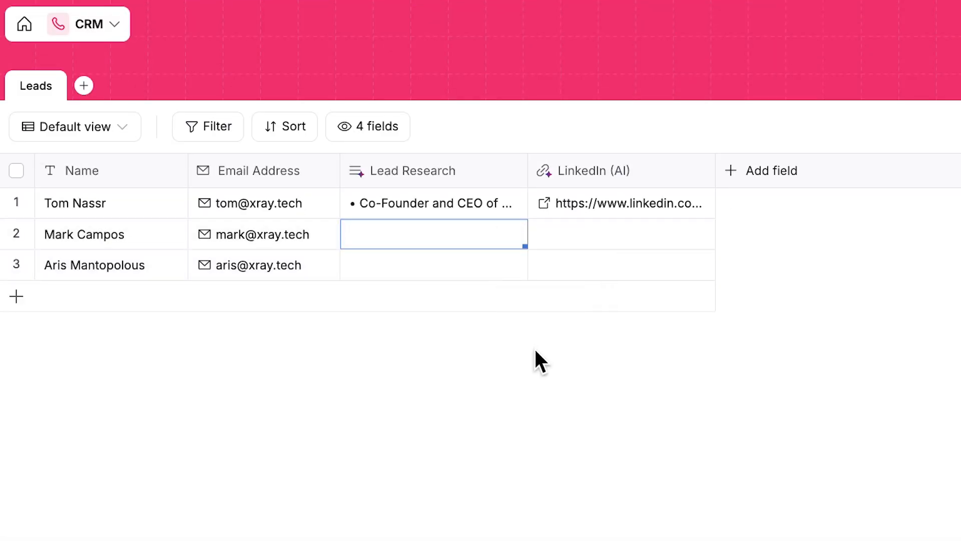
pyautogui.click(697, 234)
pyautogui.click(697, 234)
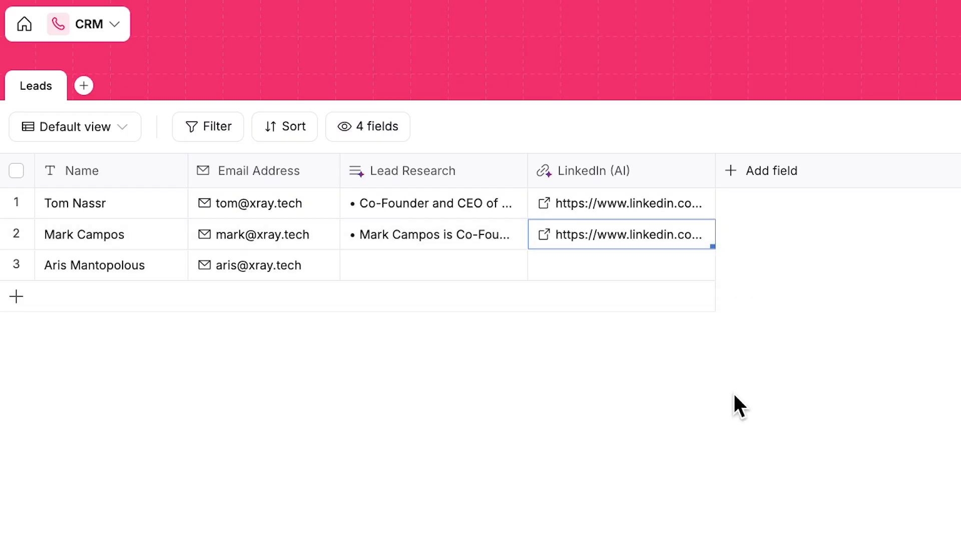
pyautogui.click(701, 234)
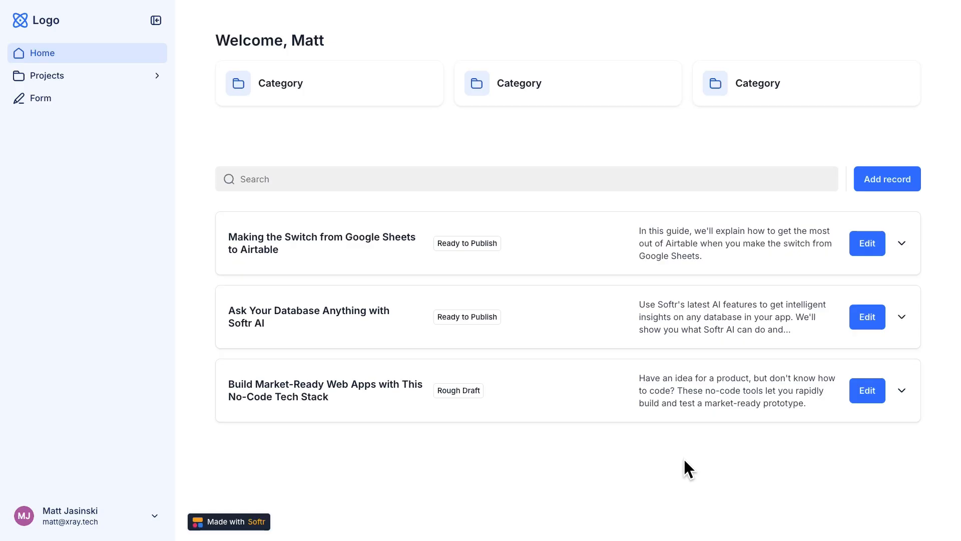
# Mark the 'Build Market-Ready Web Apps' article as Ready to Publish and expand its record.
pyautogui.click(853, 391)
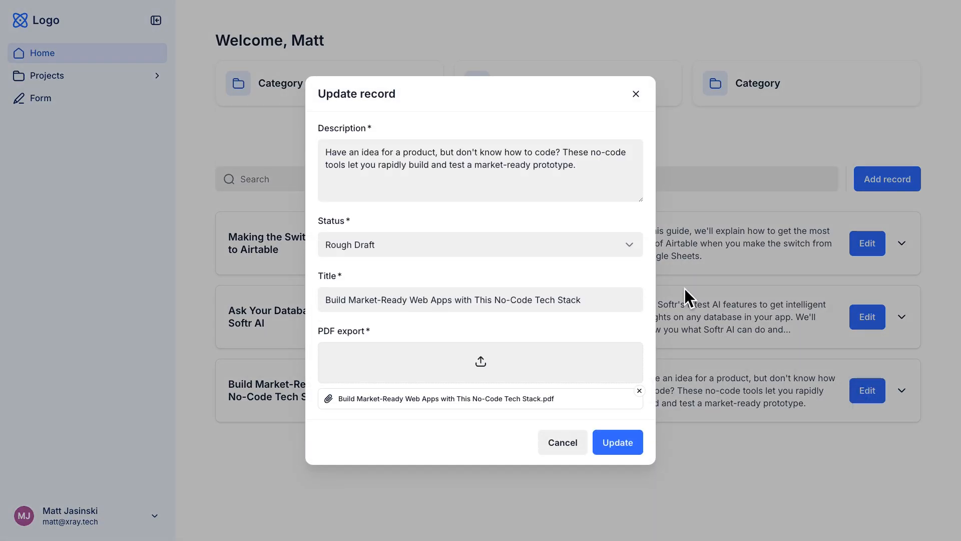
pyautogui.click(625, 247)
pyautogui.click(544, 299)
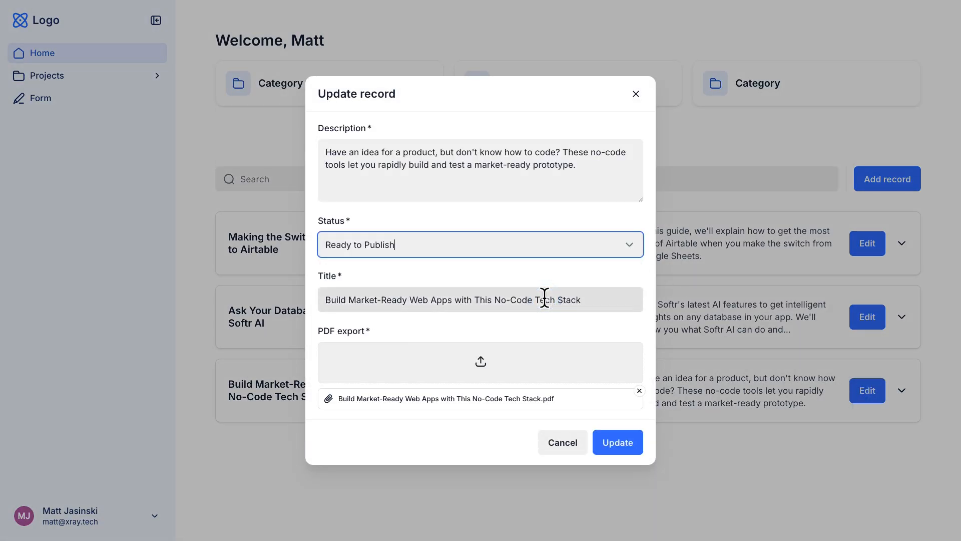
pyautogui.click(634, 437)
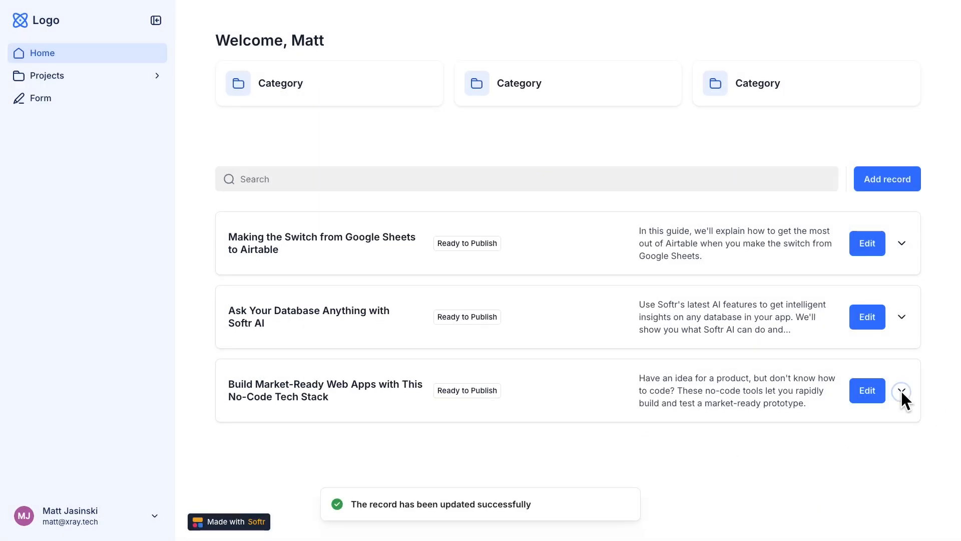
pyautogui.click(901, 392)
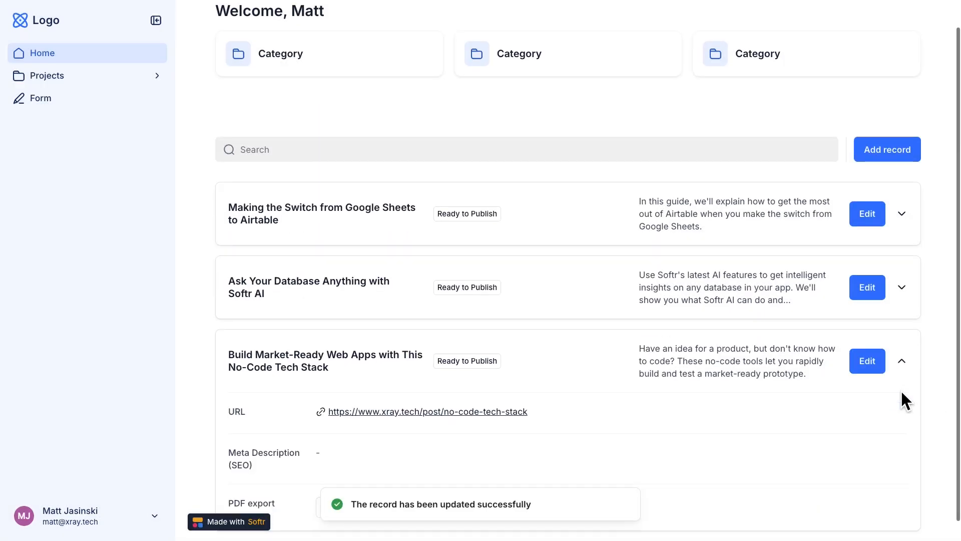
# Scroll through the Contact added to CRM trigger's successful test results.
pyautogui.scroll(-1, 801, 395)
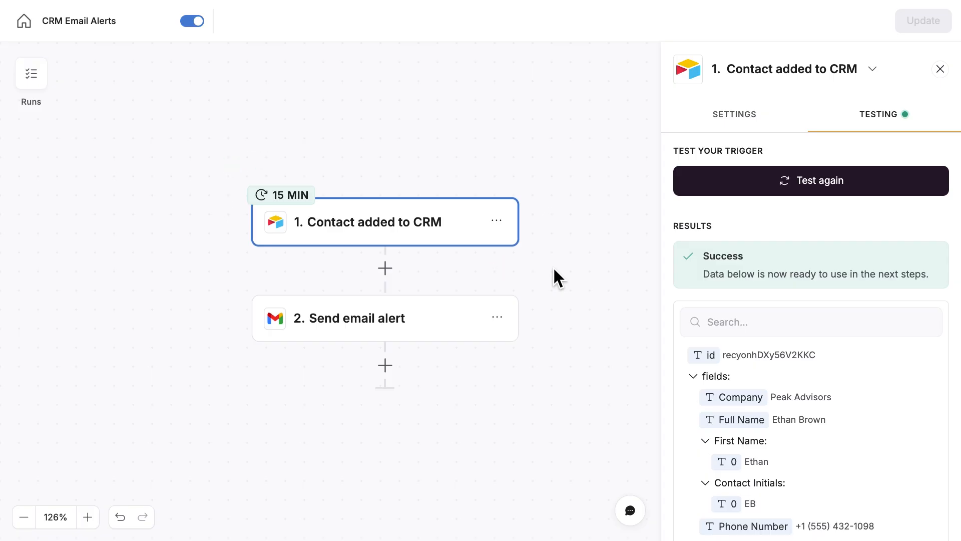
# Inspect the Send email alert step's settings and enlarge its message body.
pyautogui.click(436, 325)
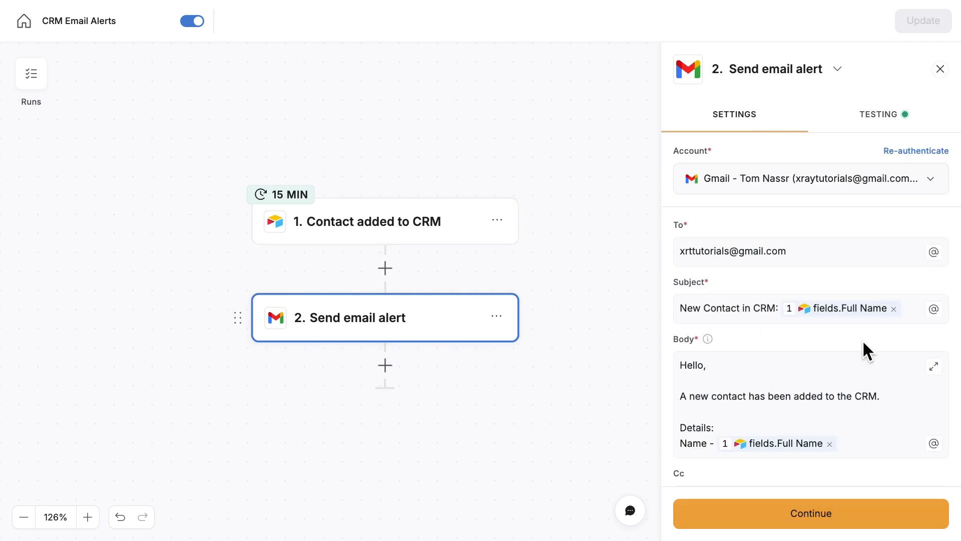
pyautogui.scroll(-3, 901, 362)
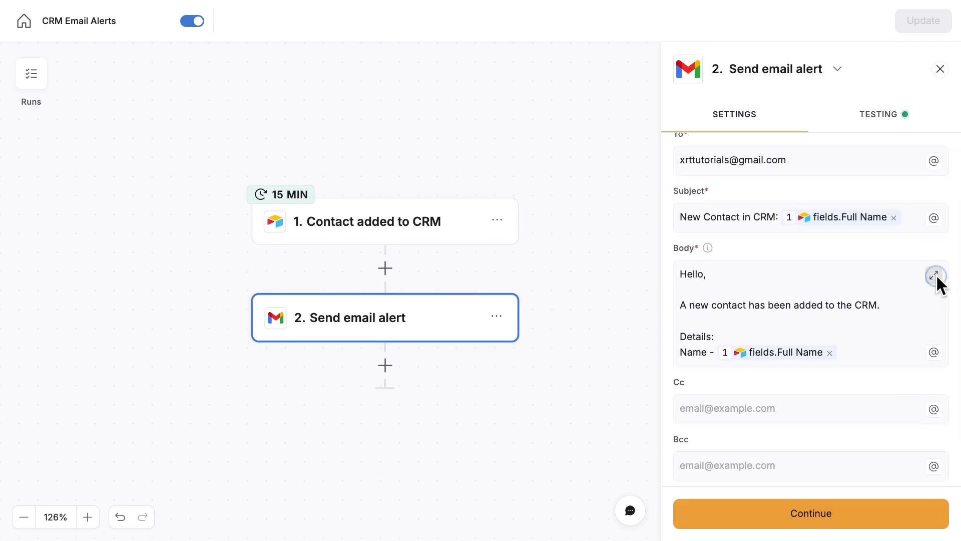
pyautogui.click(934, 275)
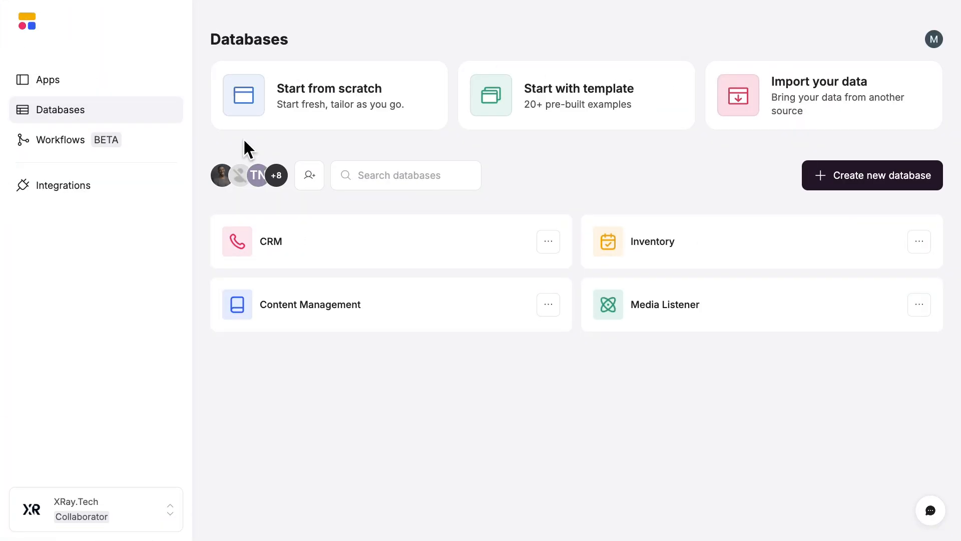
# Create a new workflow with a Record meets conditions trigger on the Inventory database's Stock table.
pyautogui.click(146, 145)
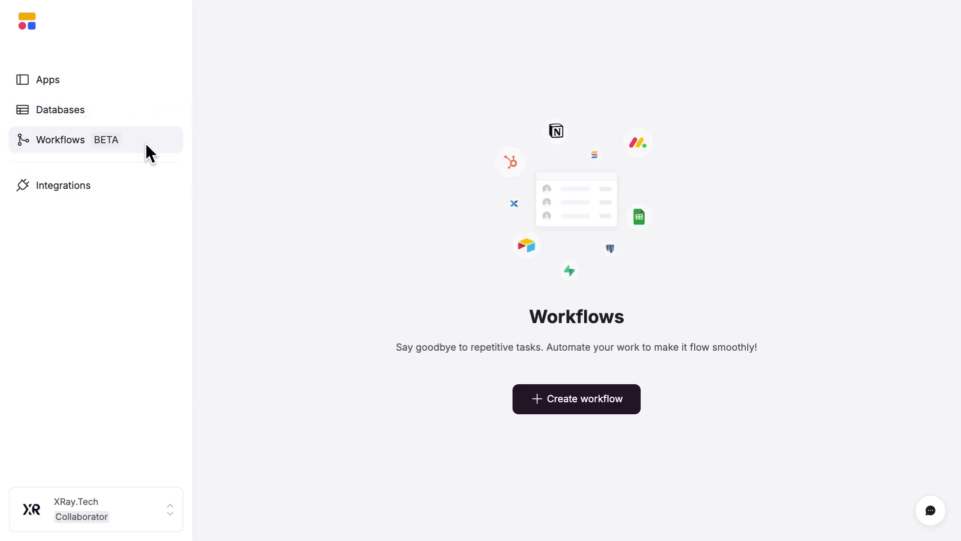
pyautogui.click(557, 393)
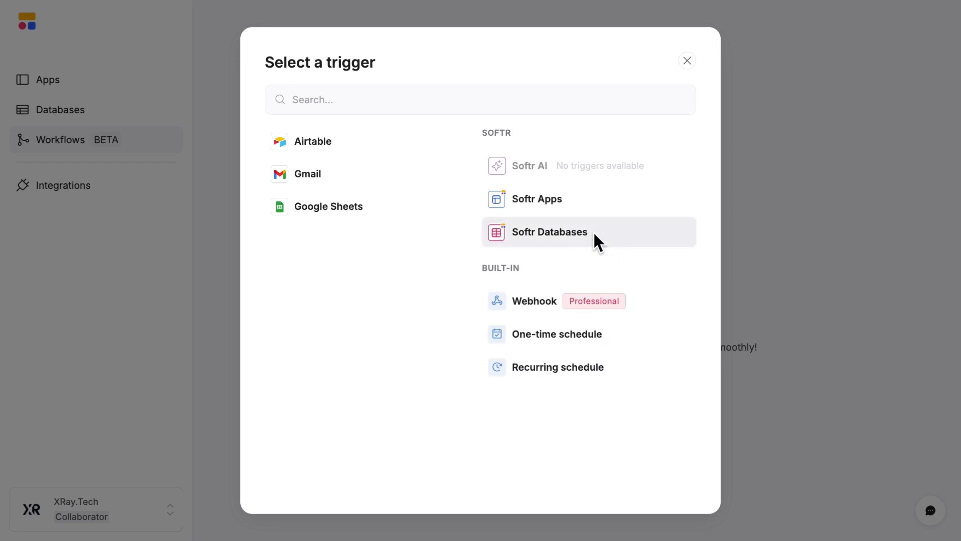
pyautogui.click(579, 235)
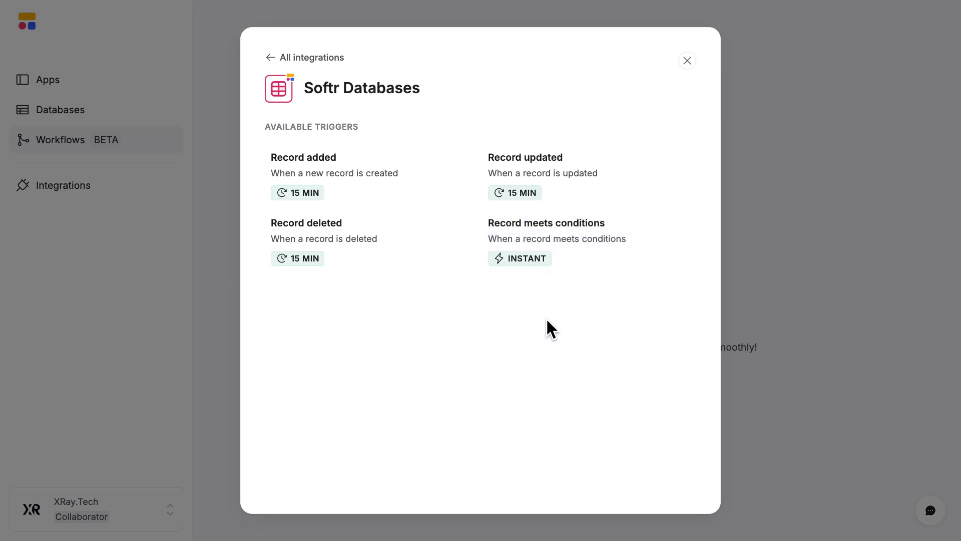
pyautogui.click(572, 253)
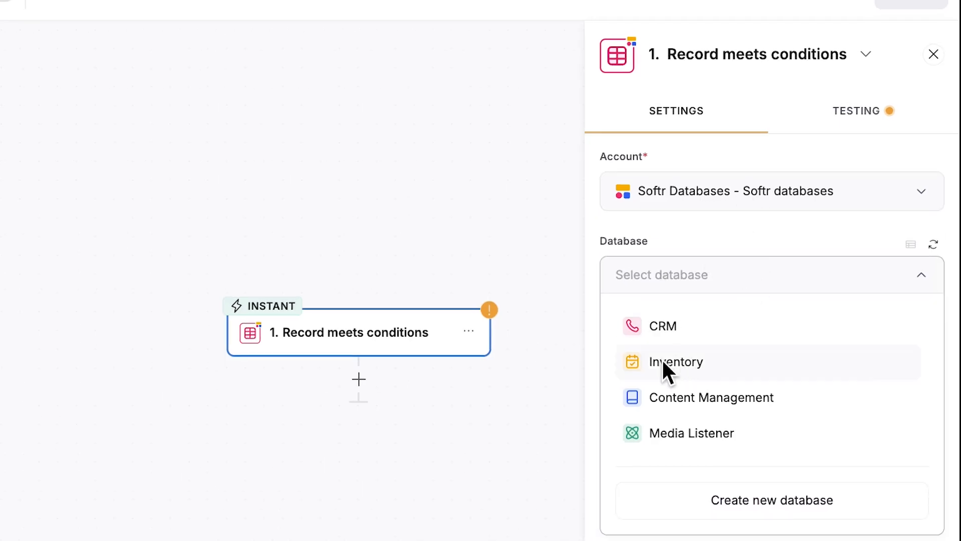
pyautogui.click(685, 368)
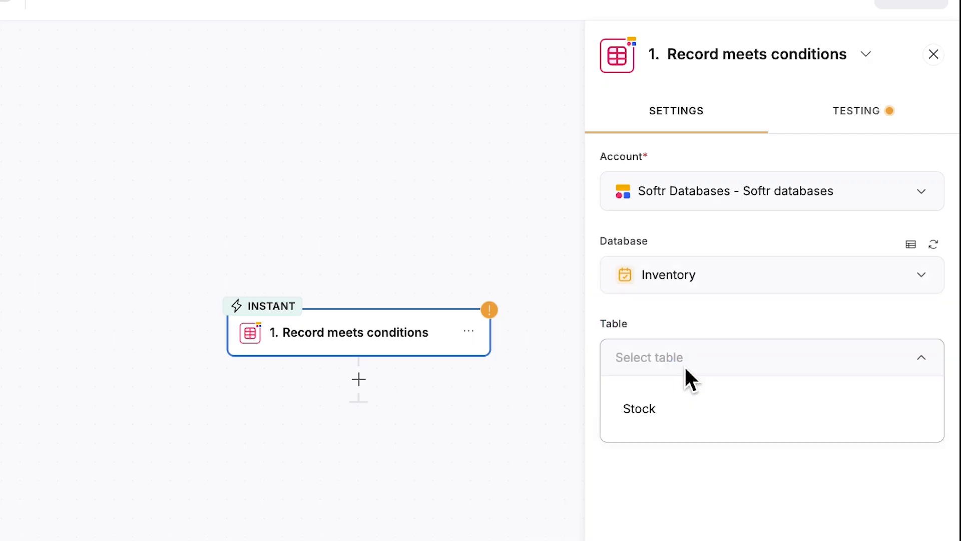
pyautogui.click(639, 416)
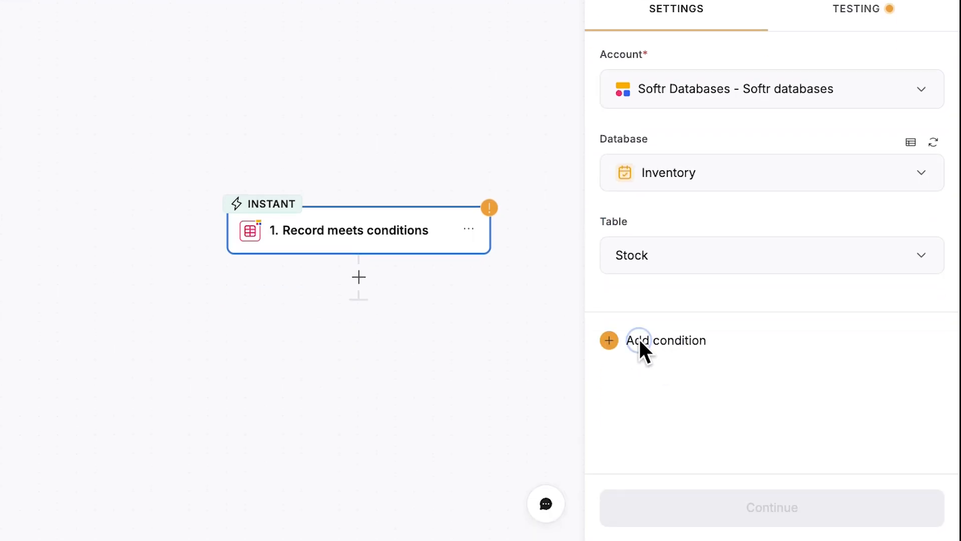
# Add the trigger condition Current Inventory less than 10.
pyautogui.click(641, 340)
pyautogui.click(514, 448)
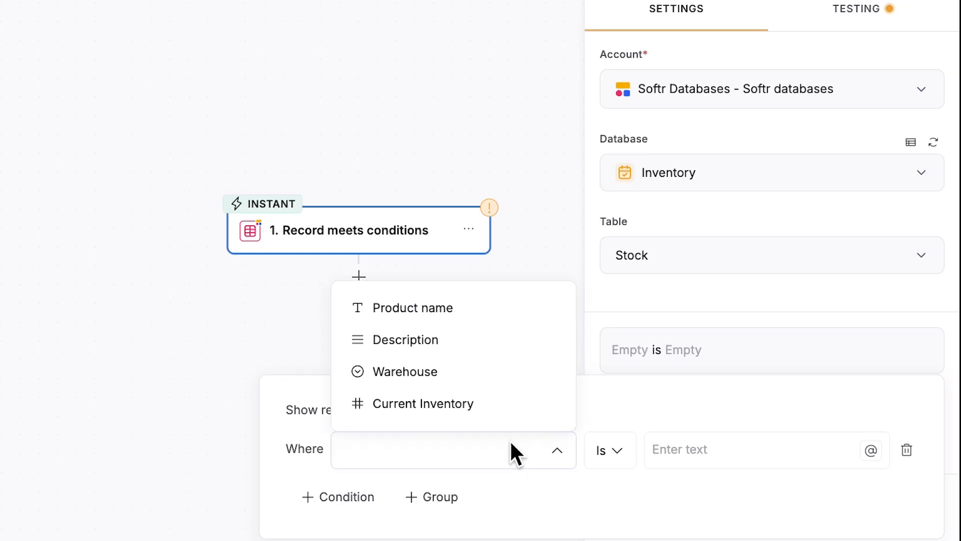
pyautogui.click(467, 409)
pyautogui.click(620, 456)
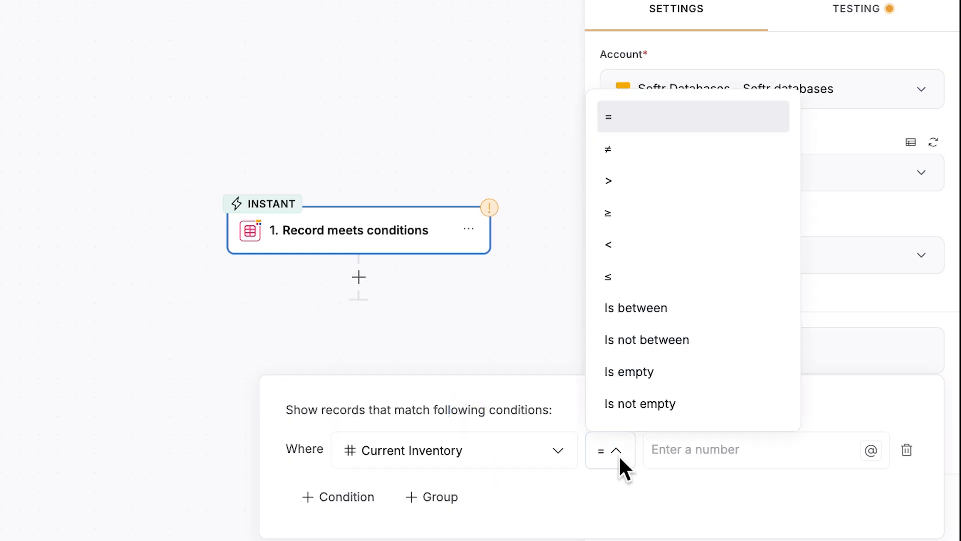
pyautogui.click(612, 251)
pyautogui.click(734, 453)
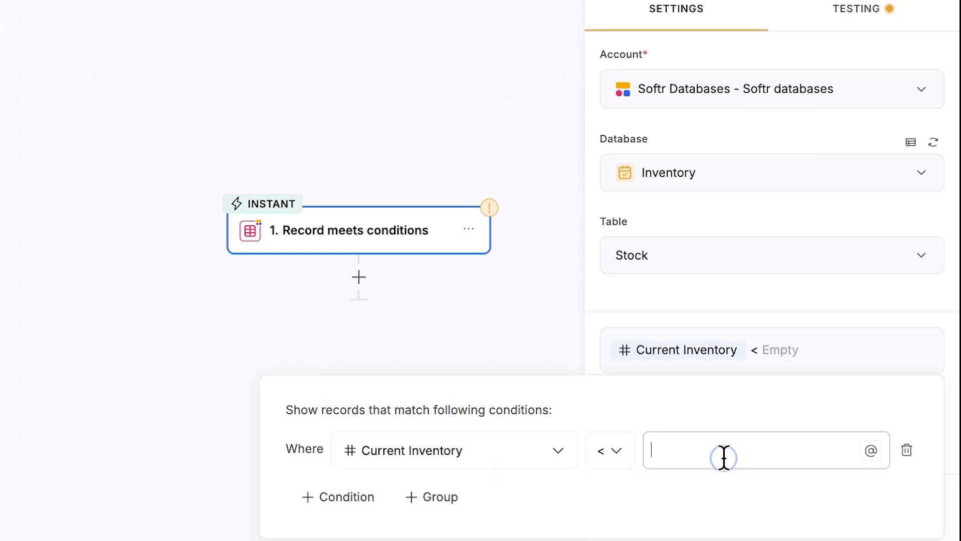
pyautogui.write('10')
pyautogui.click(721, 493)
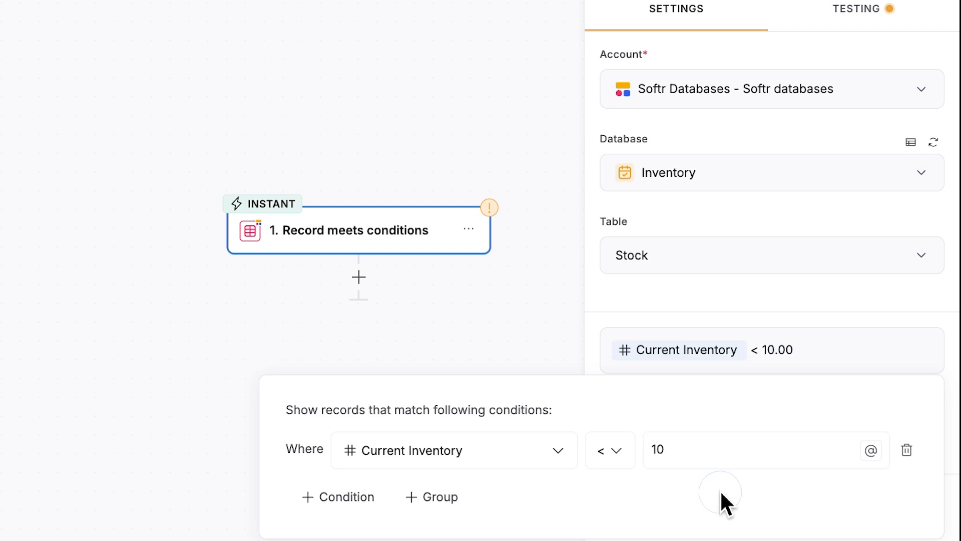
pyautogui.click(796, 314)
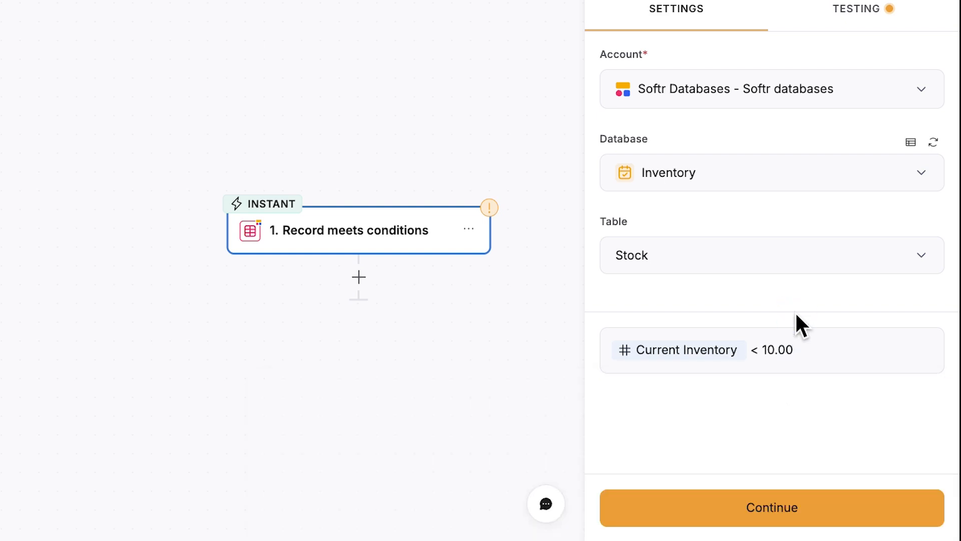
pyautogui.click(845, 13)
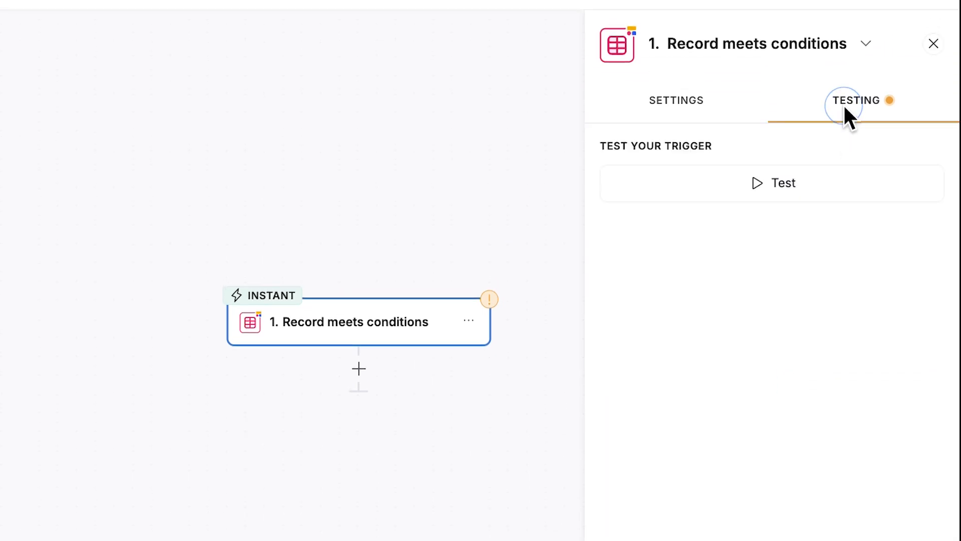
# Test the low-stock trigger to fetch a sample record with inventory 9, and add a next step.
pyautogui.click(776, 186)
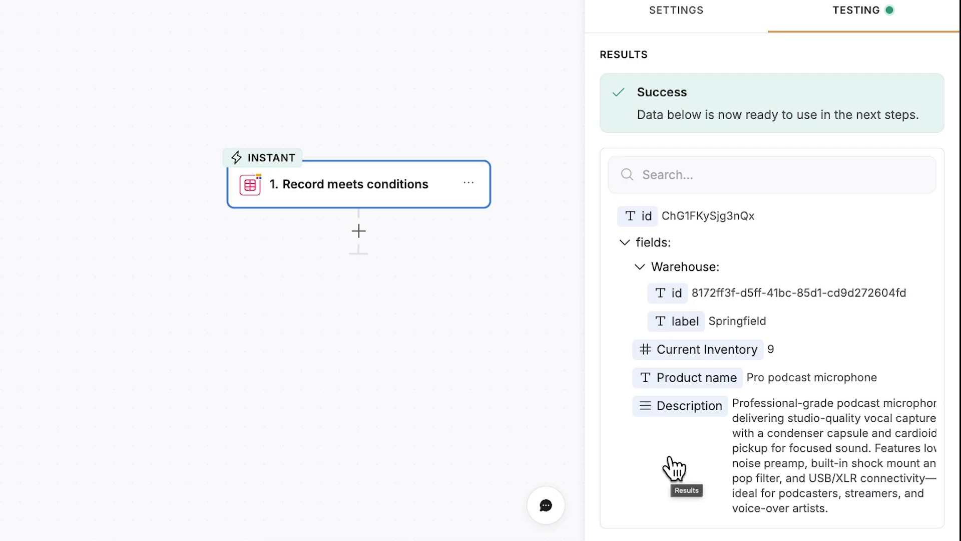
pyautogui.click(358, 230)
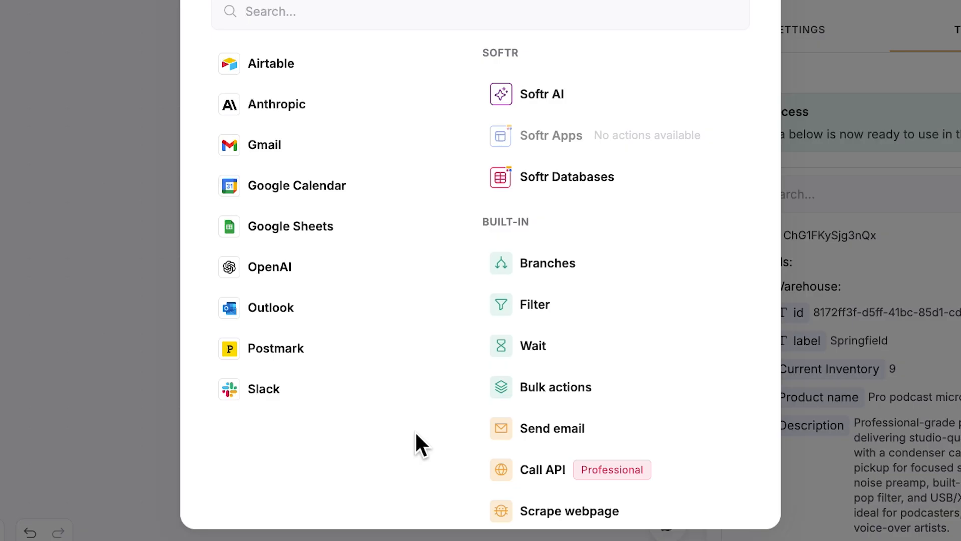
# Add a Gmail Send email step and connect a Google account to it.
pyautogui.click(328, 150)
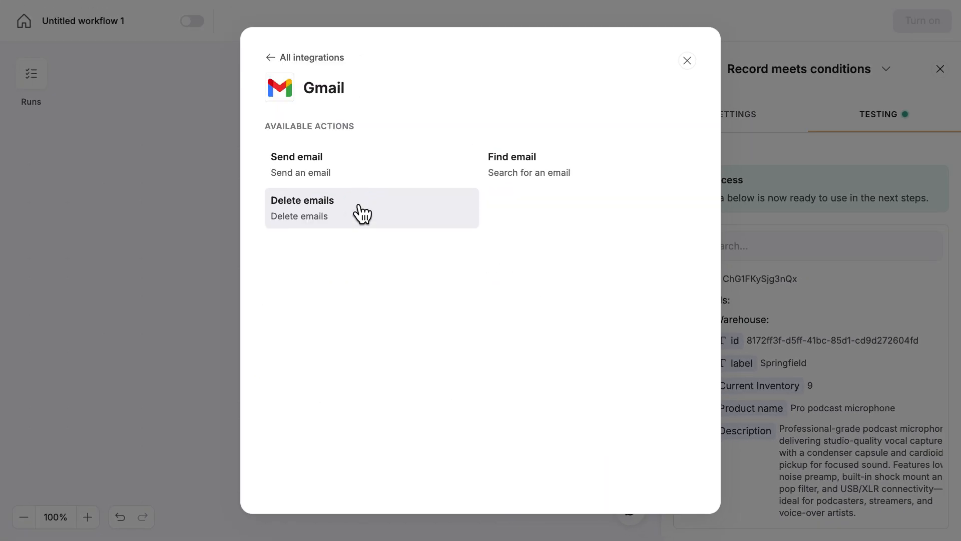
pyautogui.click(351, 182)
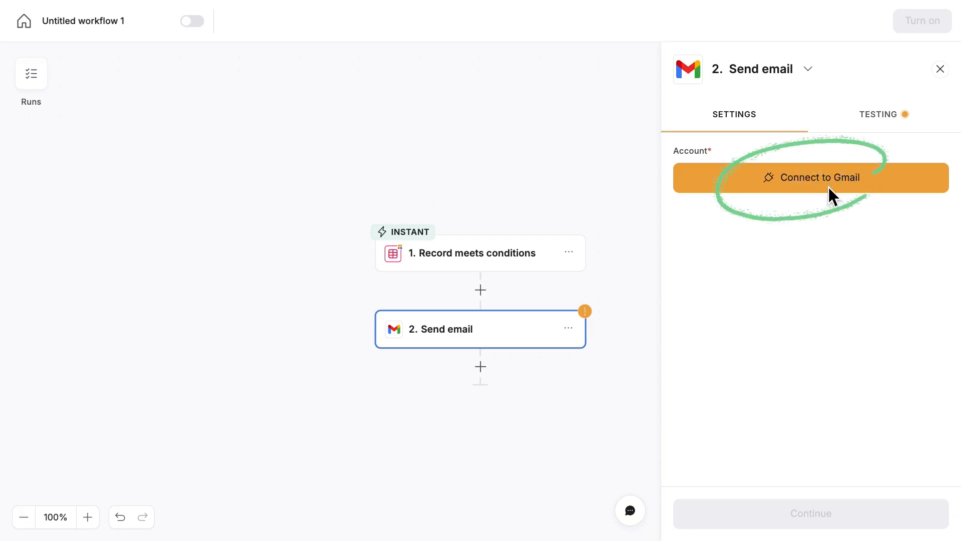
pyautogui.click(812, 198)
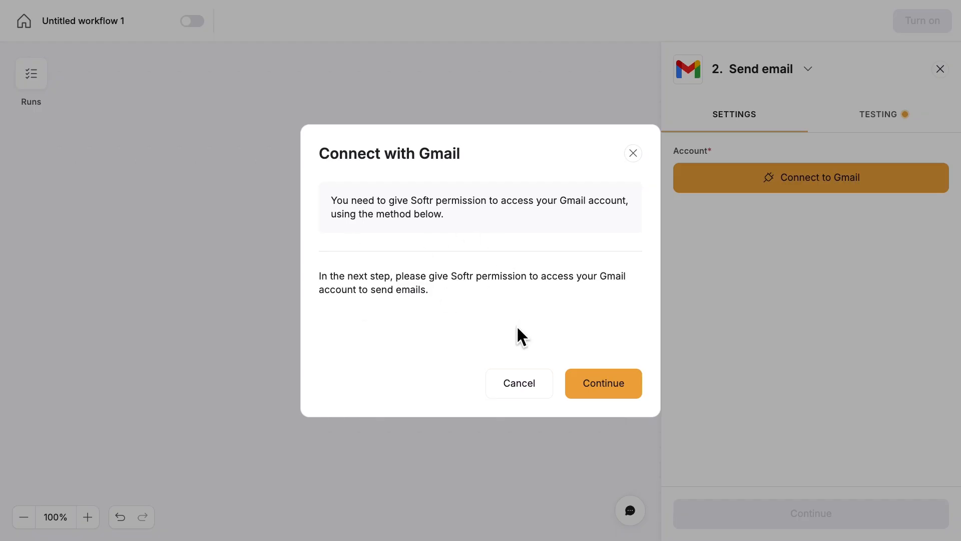
pyautogui.click(590, 388)
pyautogui.click(659, 272)
pyautogui.click(671, 333)
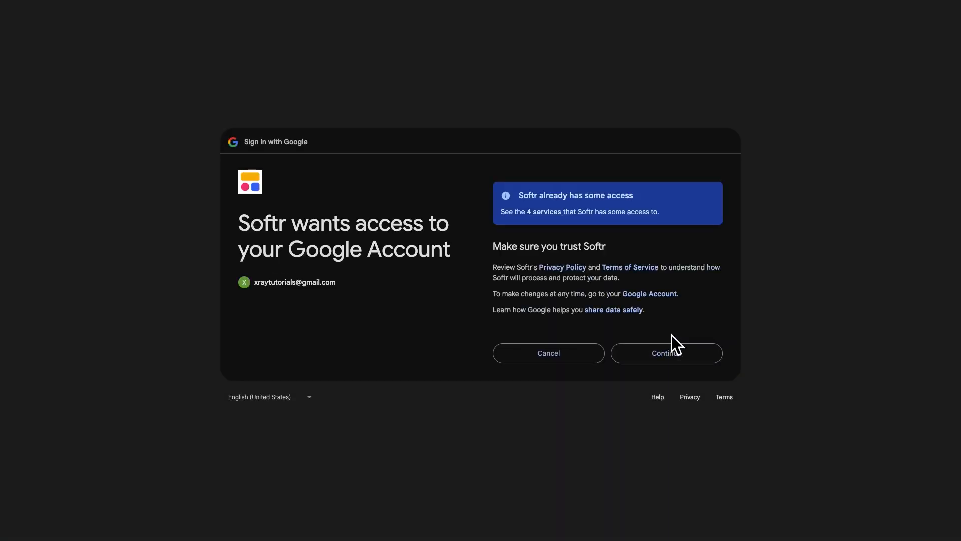
pyautogui.click(674, 352)
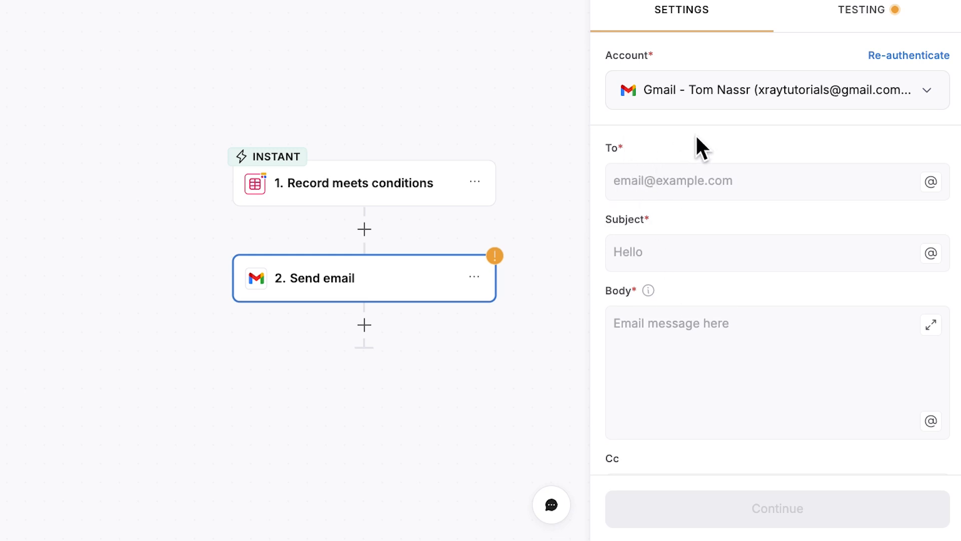
# Enter the recipient e-mail address and the subject 'Low-stock alert for' followed by the Product name field.
pyautogui.click(725, 181)
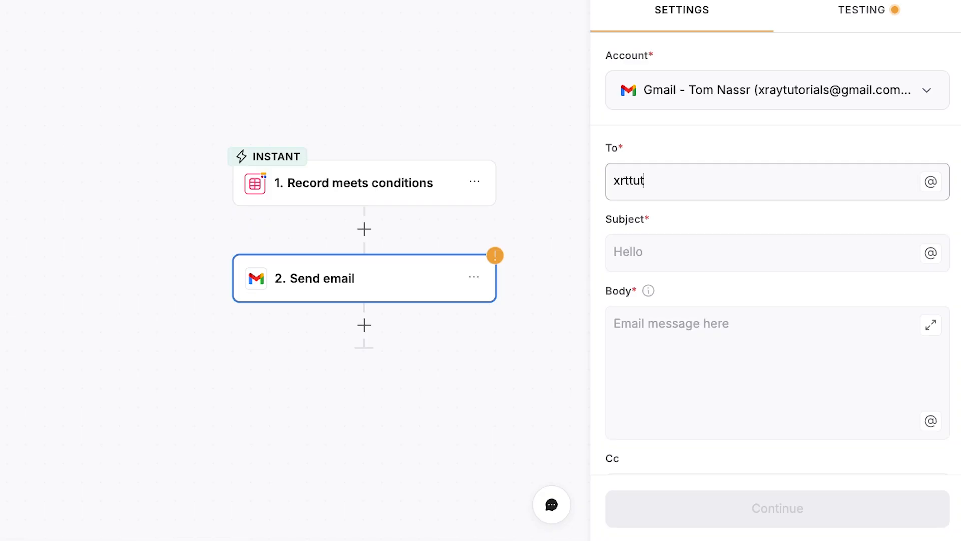
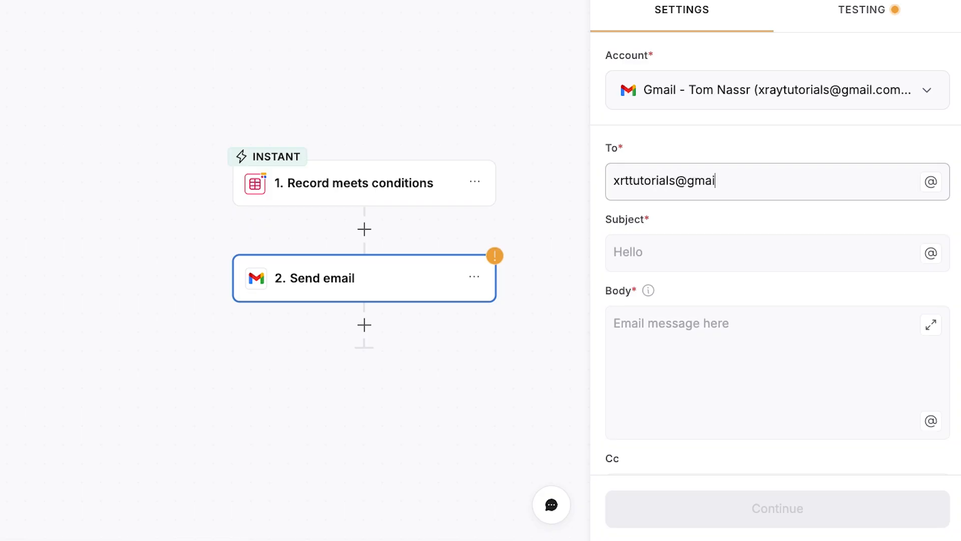
pyautogui.press('Tab')
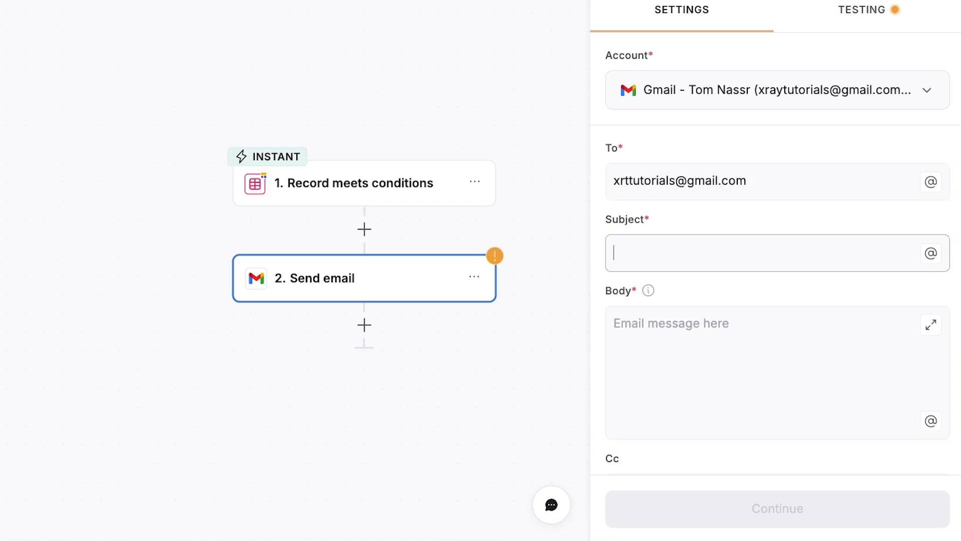
pyautogui.write('Low-stock alert for:')
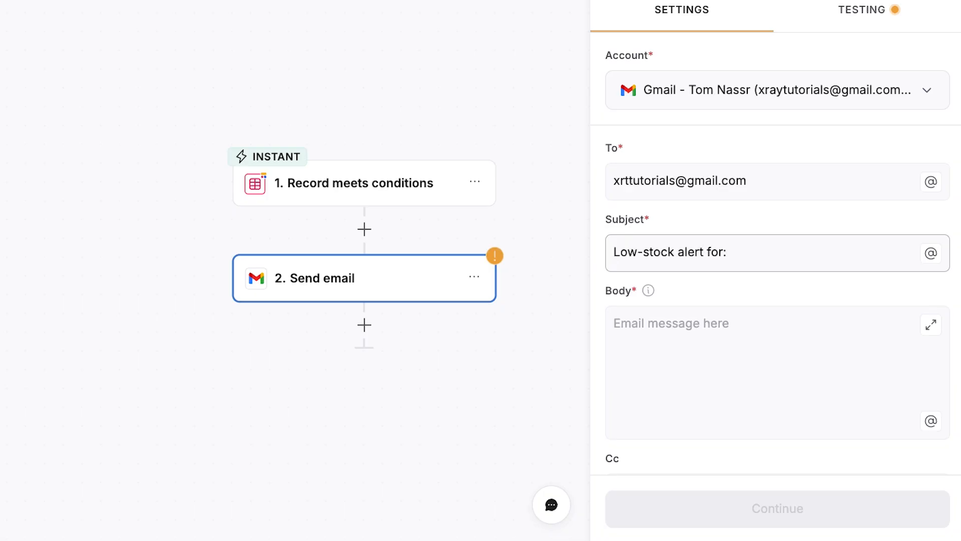
pyautogui.press('BackSpace')
pyautogui.write('@')
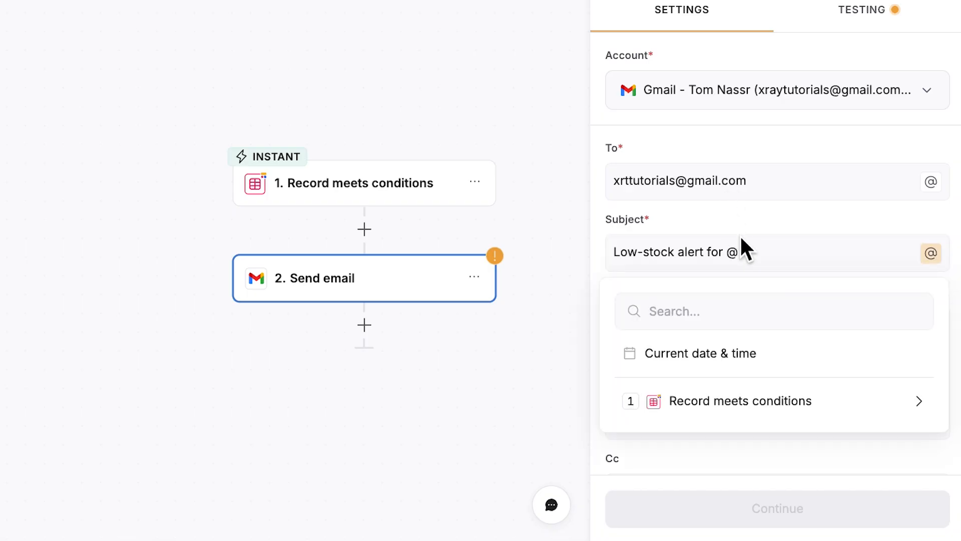
pyautogui.click(798, 413)
pyautogui.scroll(-1, 801, 415)
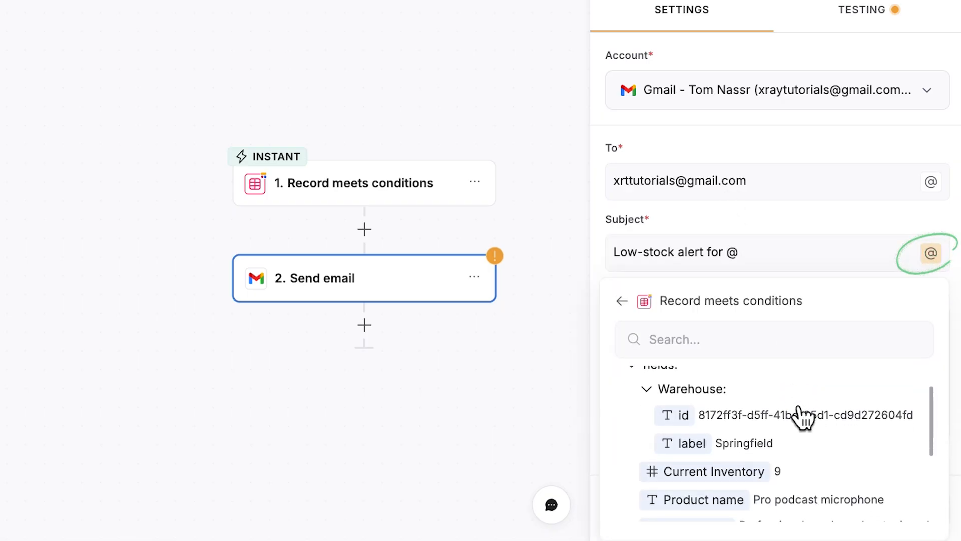
pyautogui.scroll(-1, 801, 416)
pyautogui.click(724, 454)
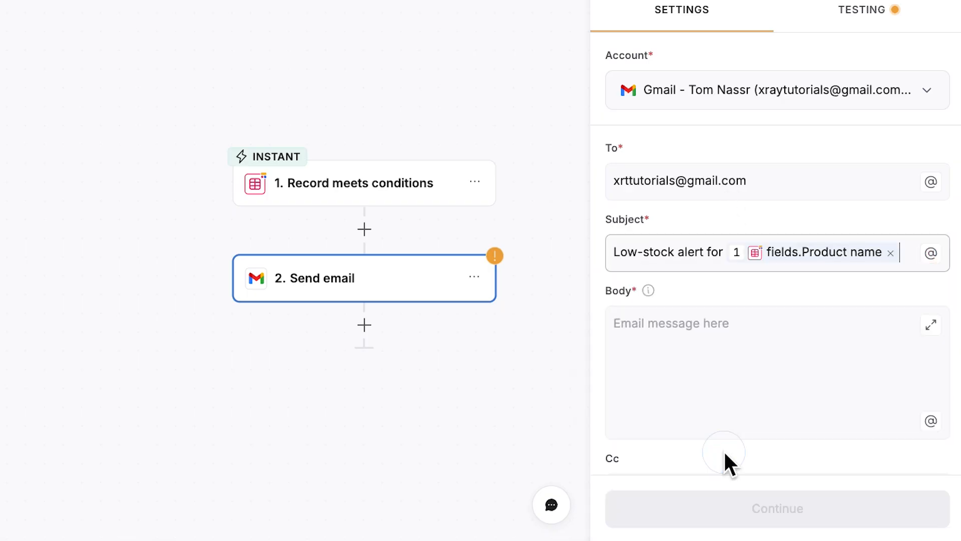
# Start the body with 'Hello,' and a warning that the product's warehouse has reached low stock levels.
pyautogui.click(722, 431)
pyautogui.write('Hello,')
pyautogui.press('Return')
pyautogui.press('Return')
pyautogui.write('This is an automated warning that the following product @')
pyautogui.click(746, 367)
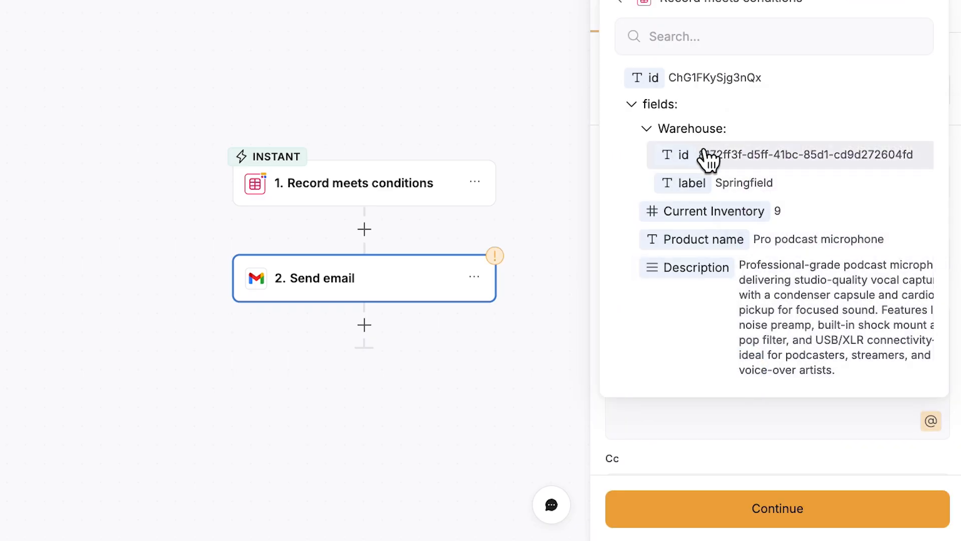
pyautogui.click(721, 185)
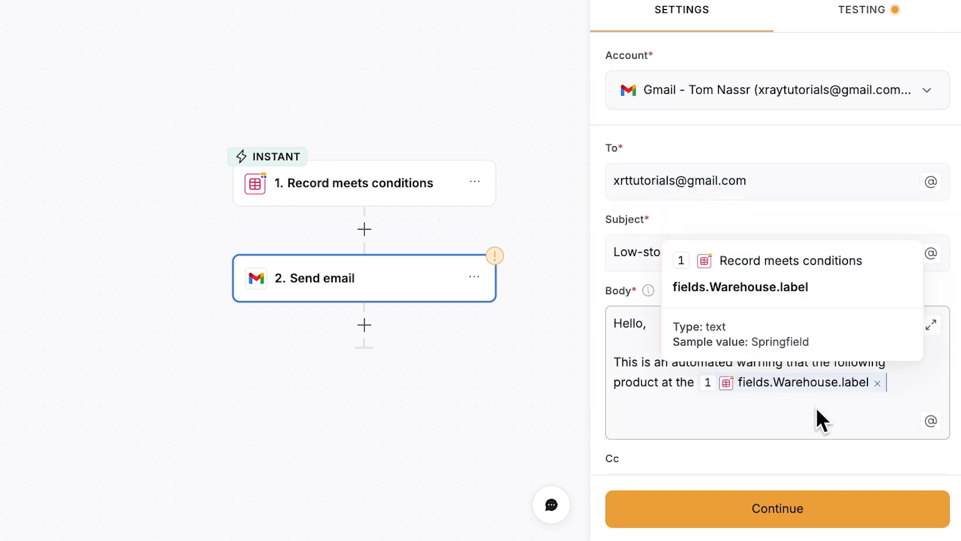
pyautogui.write('warehouse has reached low stock levels.')
# Add 'Product name' and 'Current inventory' field lines and a closing request to order more.
pyautogui.press('Return')
pyautogui.write('Product name:')
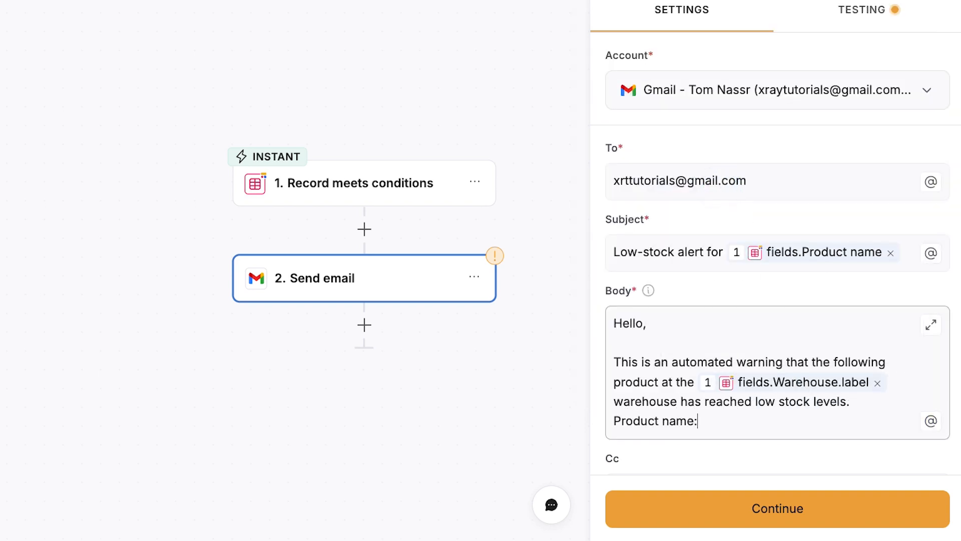
pyautogui.write(' @')
pyautogui.click(836, 386)
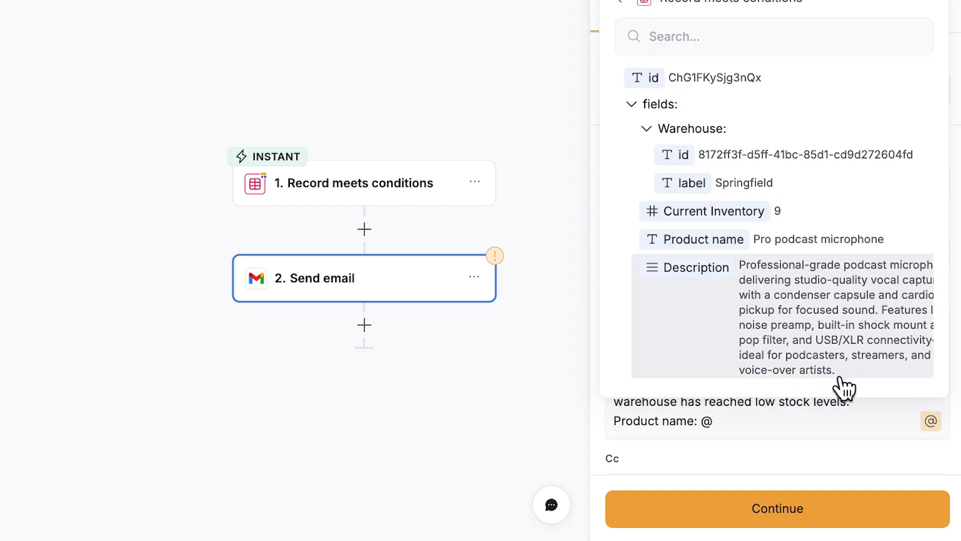
pyautogui.click(734, 246)
pyautogui.press('Return')
pyautogui.write('Current inventory: @')
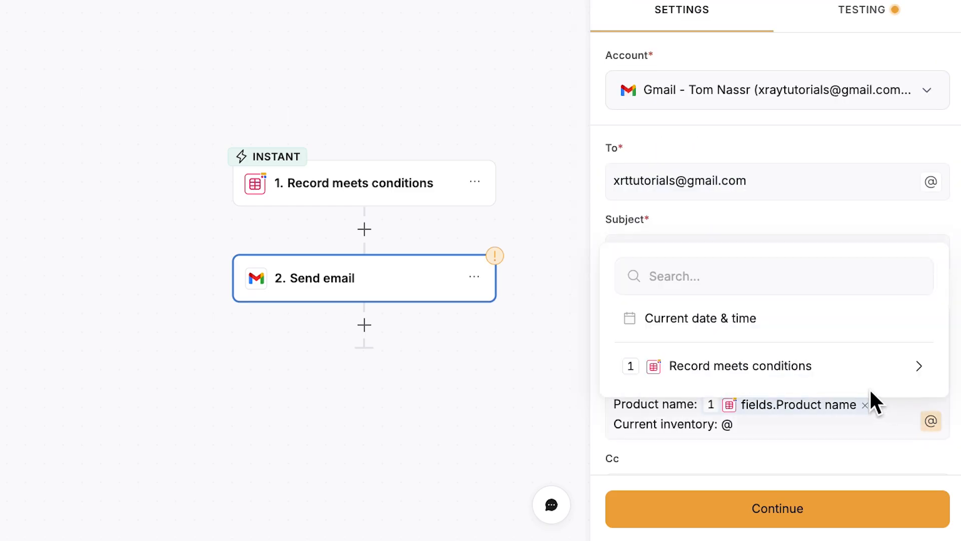
pyautogui.click(869, 384)
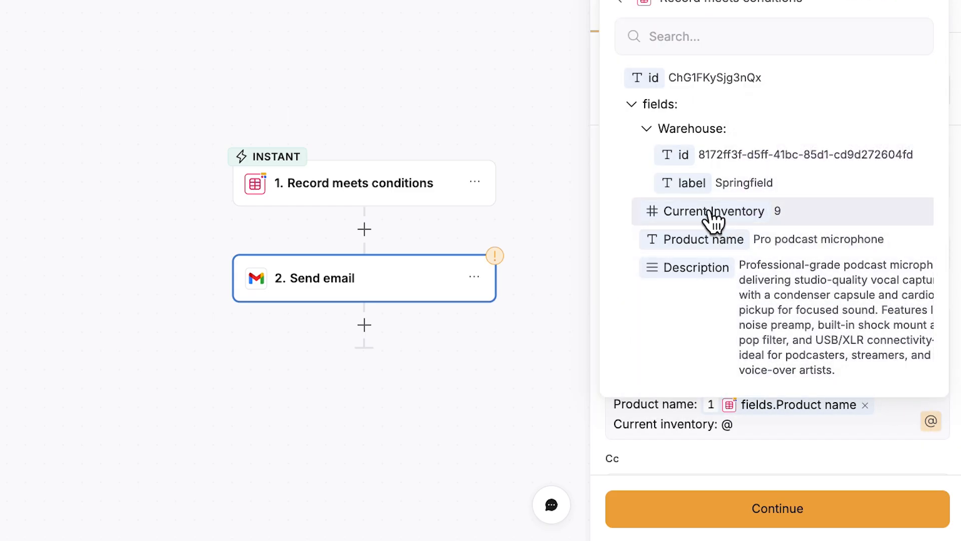
pyautogui.click(714, 214)
pyautogui.press('Return')
pyautogui.press('Return')
pyautogui.write('Please order more of this item at your soonest convenience.')
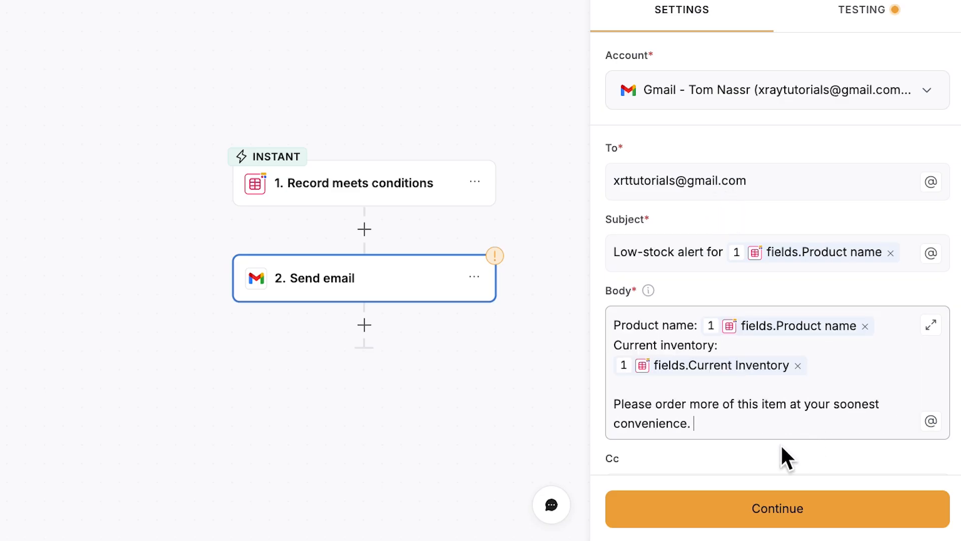
pyautogui.press('BackSpace')
pyautogui.scroll(-4, 779, 445)
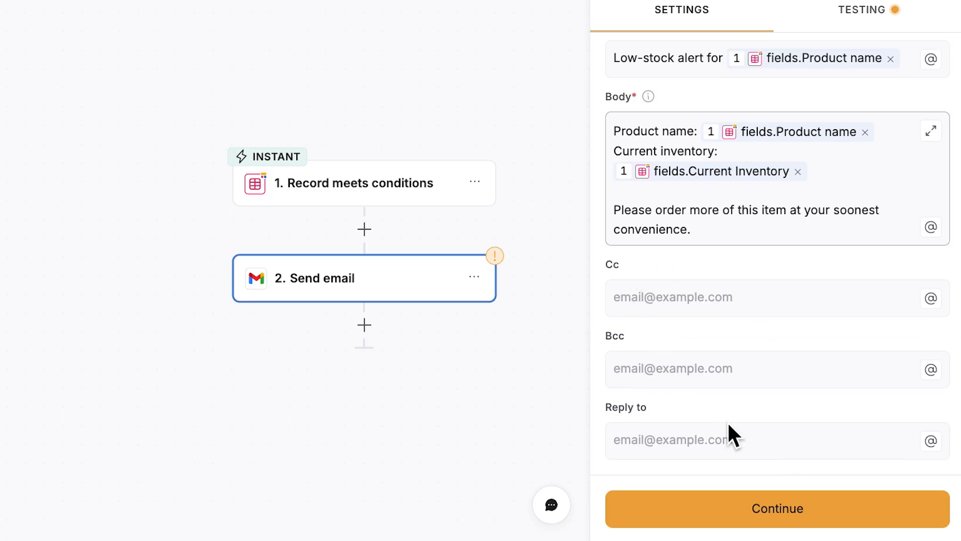
pyautogui.click(748, 472)
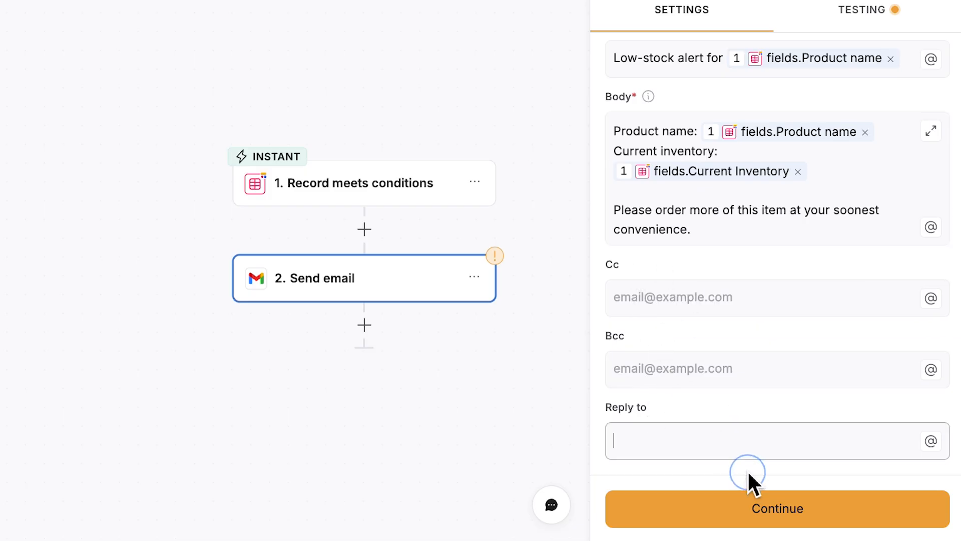
# Run a real test delivering the Pro podcast microphone alert email, then choose Turn on.
pyautogui.click(782, 506)
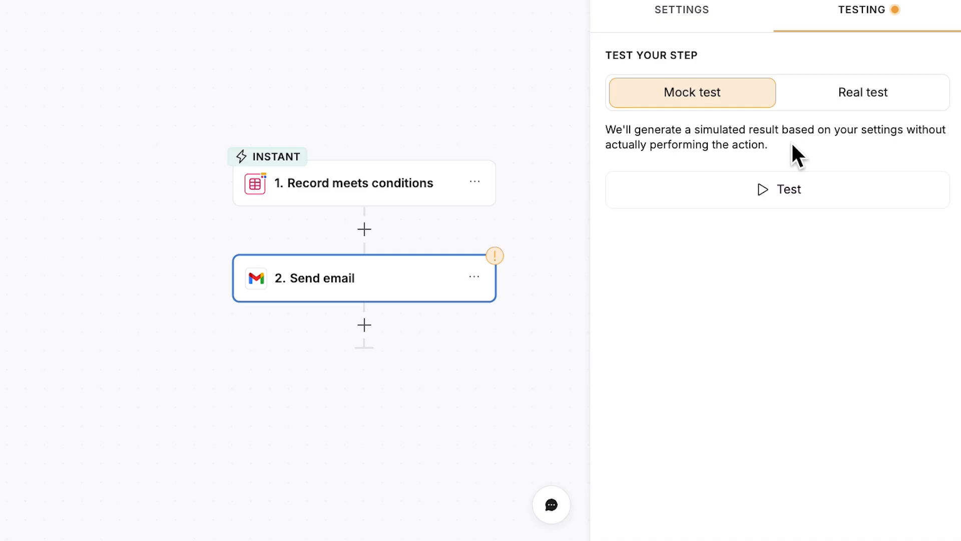
pyautogui.click(855, 105)
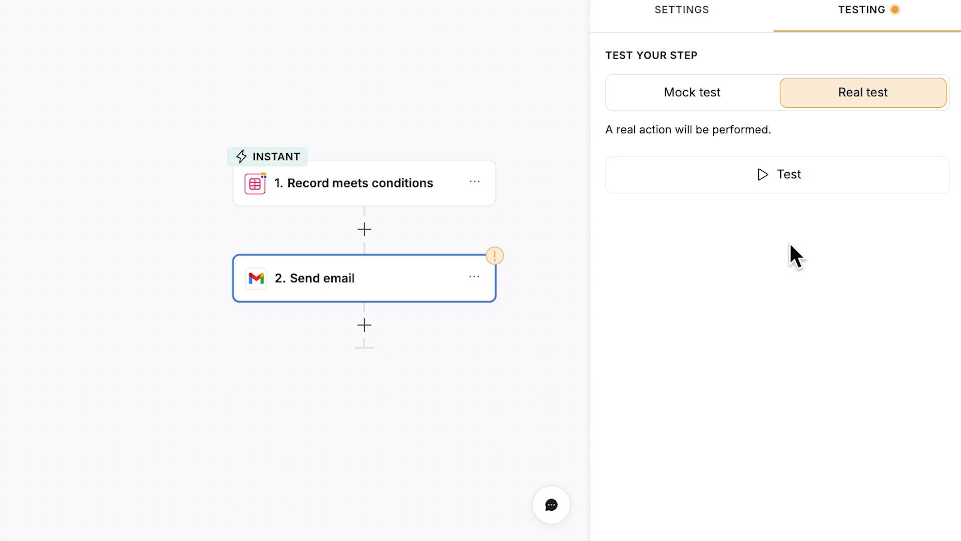
pyautogui.click(796, 180)
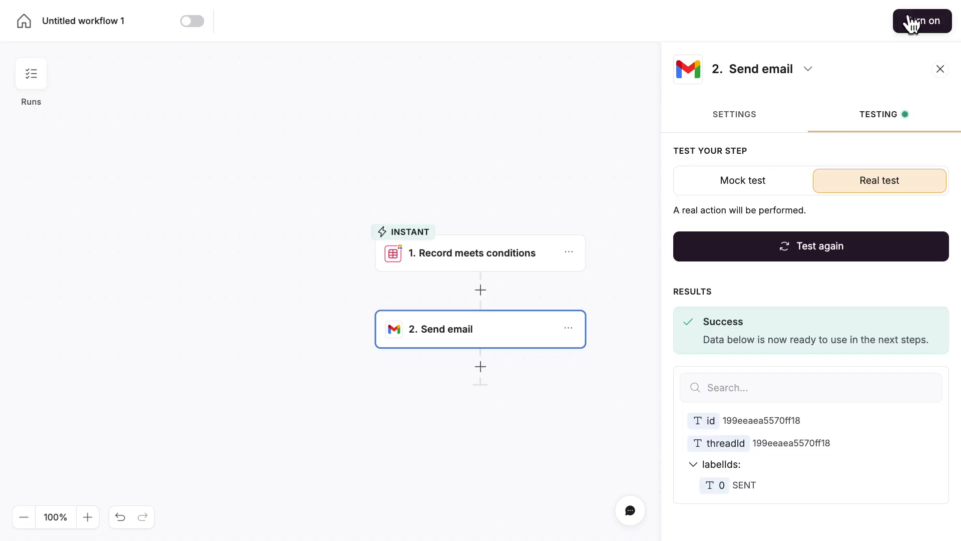
pyautogui.click(911, 23)
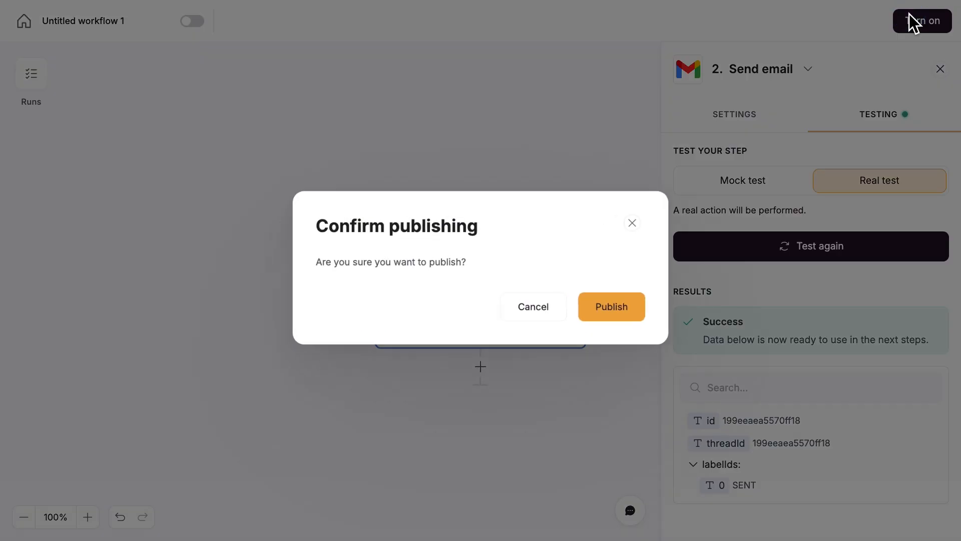
# Publish the workflow and set XLR Cable - 10ft's Current Inventory to 7.
pyautogui.click(621, 316)
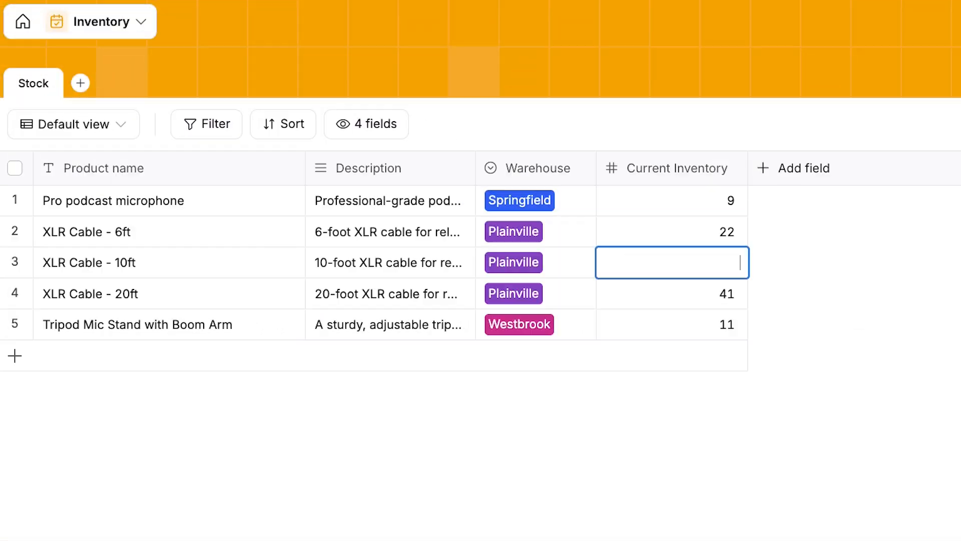
pyautogui.write('7')
pyautogui.press('Return')
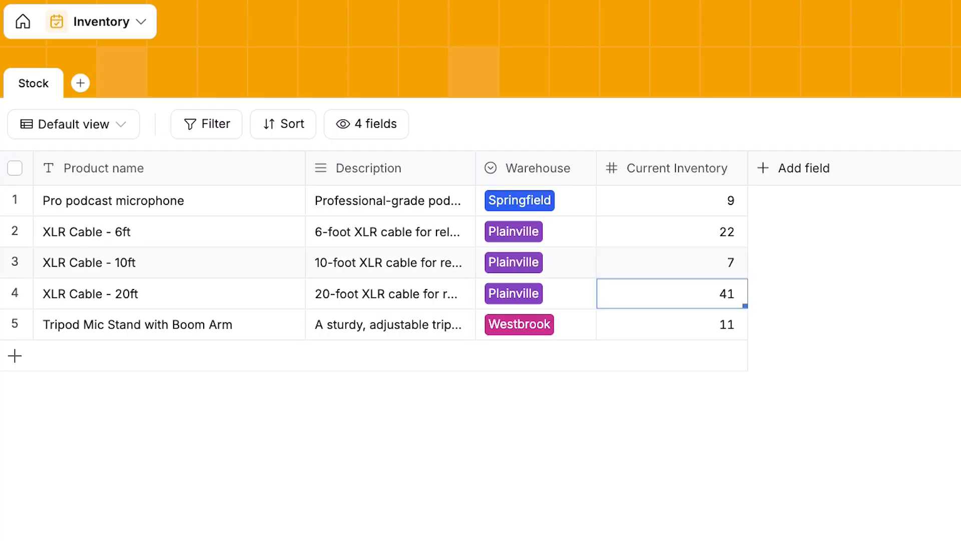
pyautogui.click(771, 389)
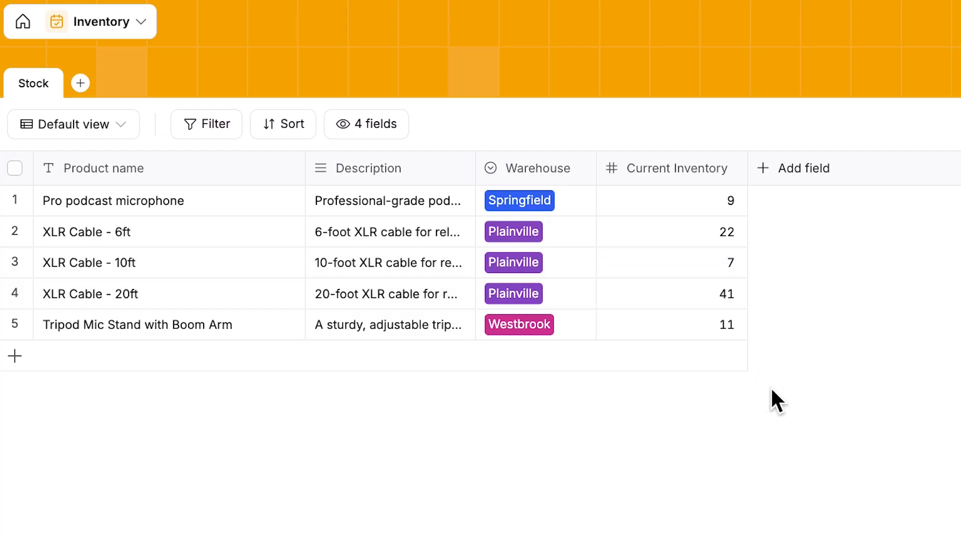